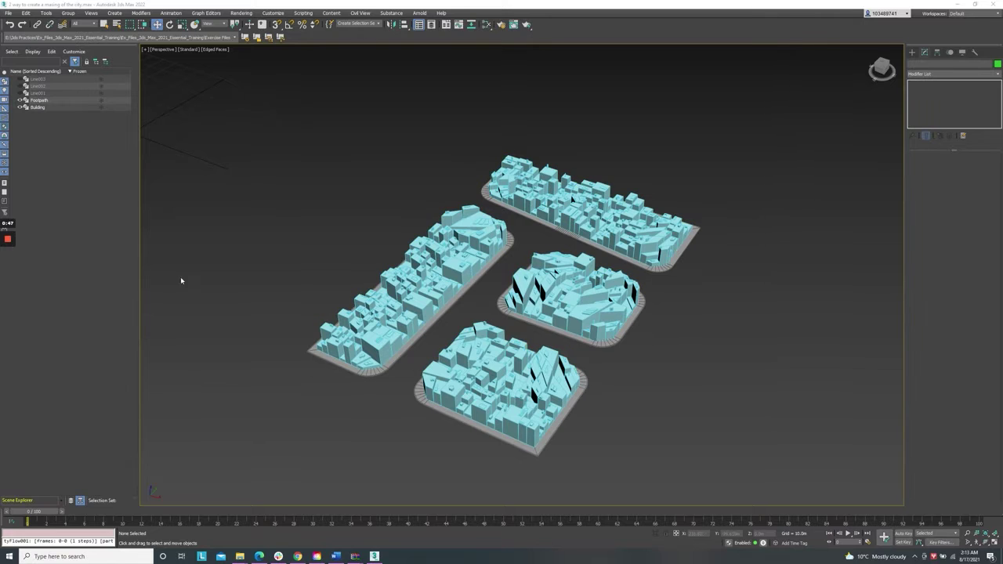
# Clone the Footpath object as an independent copy named Treepath.
pyautogui.click(45, 100)
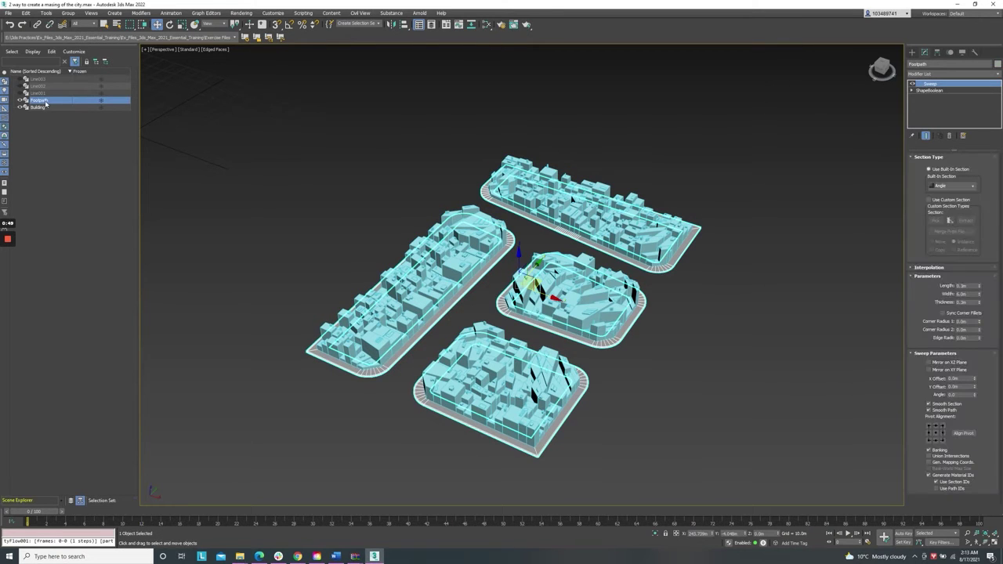
pyautogui.rightClick(45, 100)
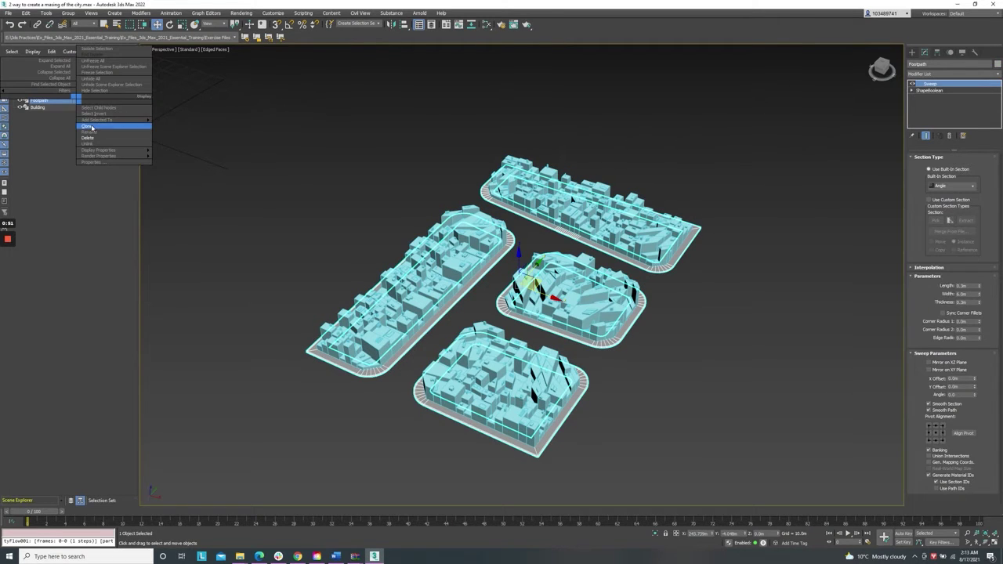
pyautogui.click(91, 127)
pyautogui.write('Tree')
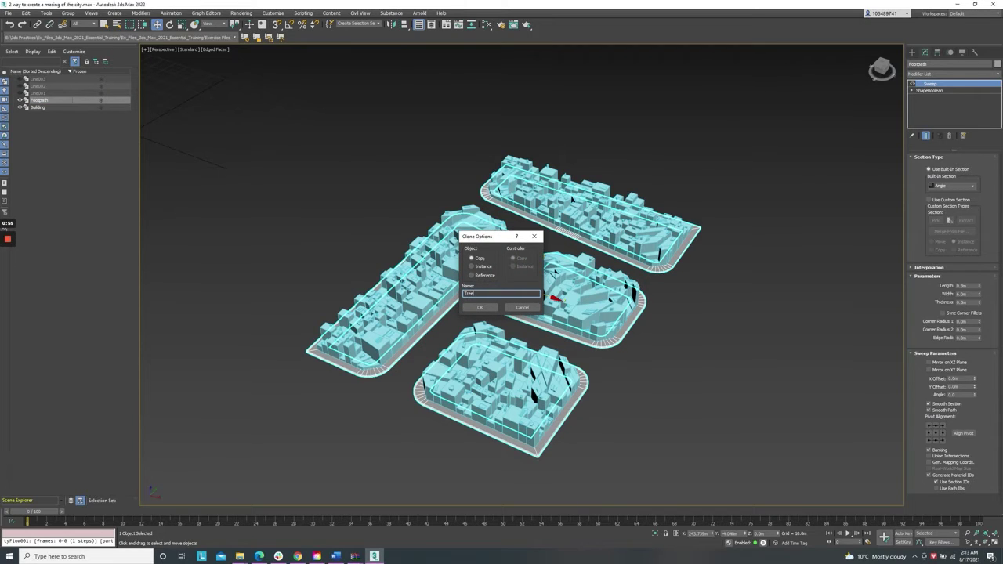
pyautogui.write('pla')
pyautogui.click(480, 307)
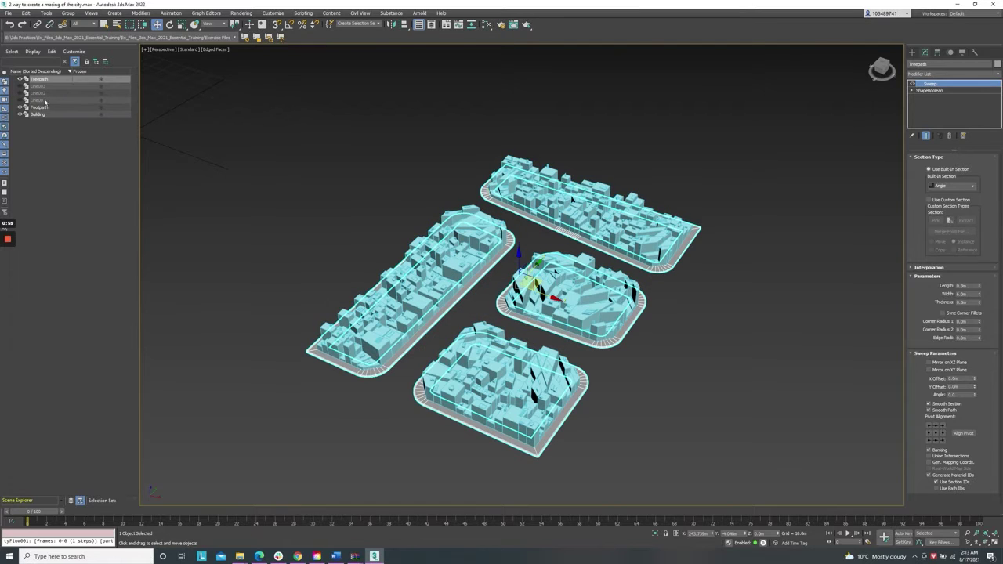
# Hide the Footpath and Building objects and remove the Sweep modifier from Treepath.
pyautogui.click(20, 106)
pyautogui.click(20, 115)
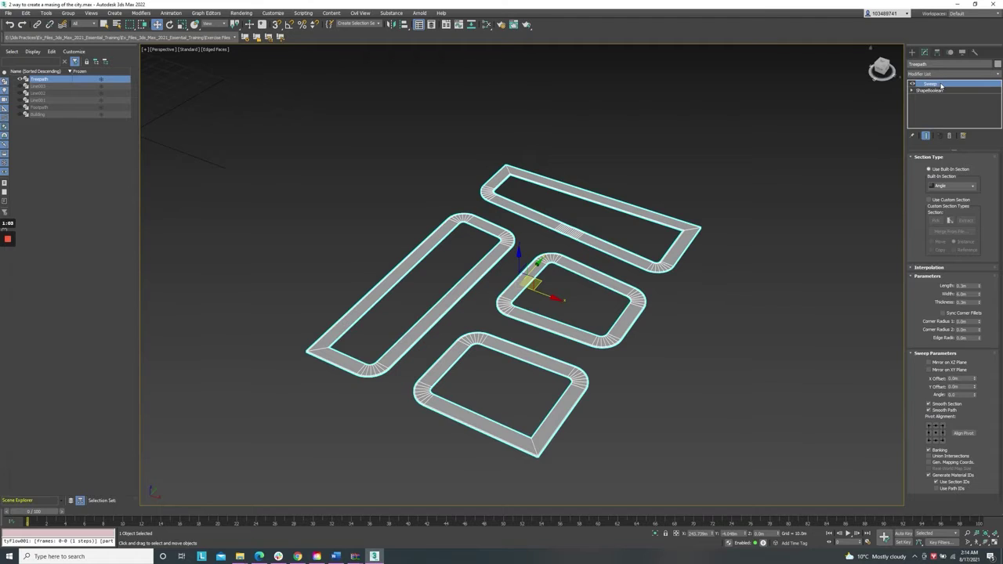
pyautogui.click(950, 136)
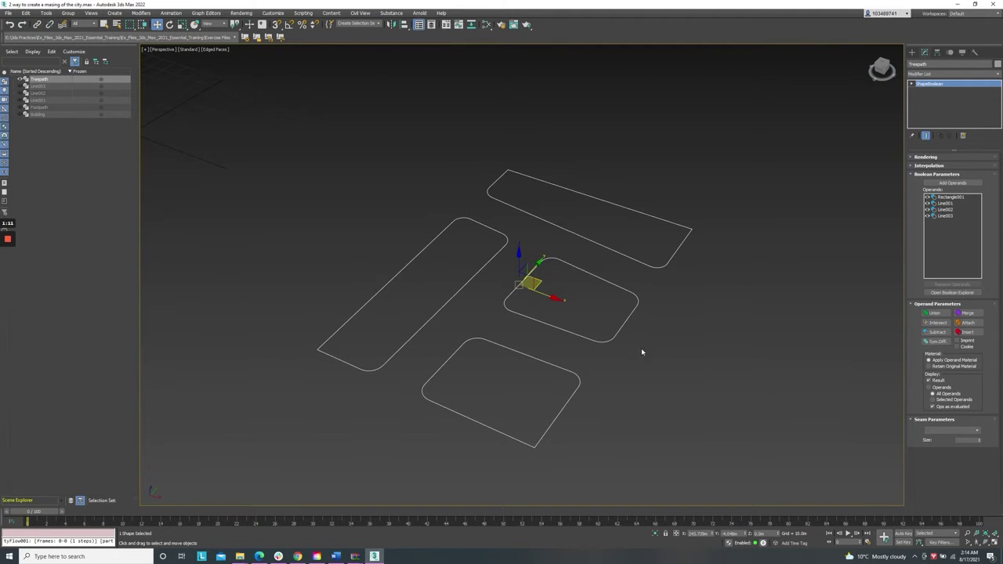
# Add a SplineOffset modifier to Treepath with a 2 m distance and without keeping the original spline.
pyautogui.click(917, 74)
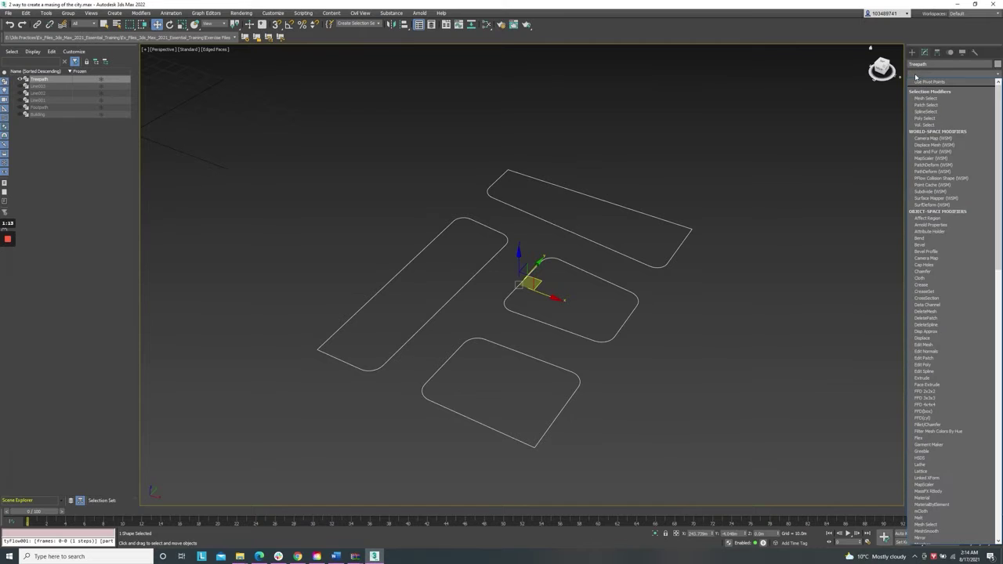
pyautogui.scroll(-15, 934, 482)
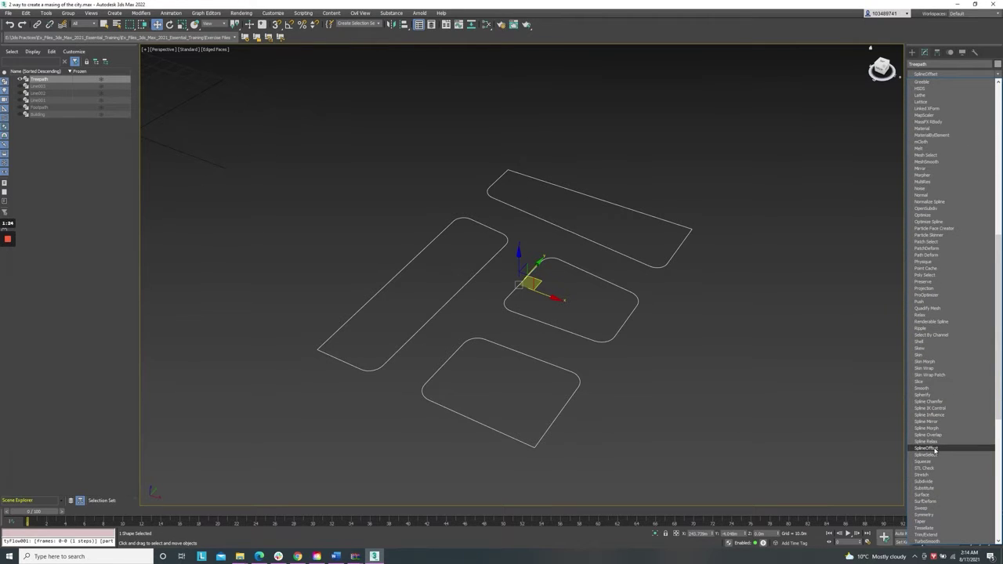
pyautogui.click(934, 448)
pyautogui.click(963, 205)
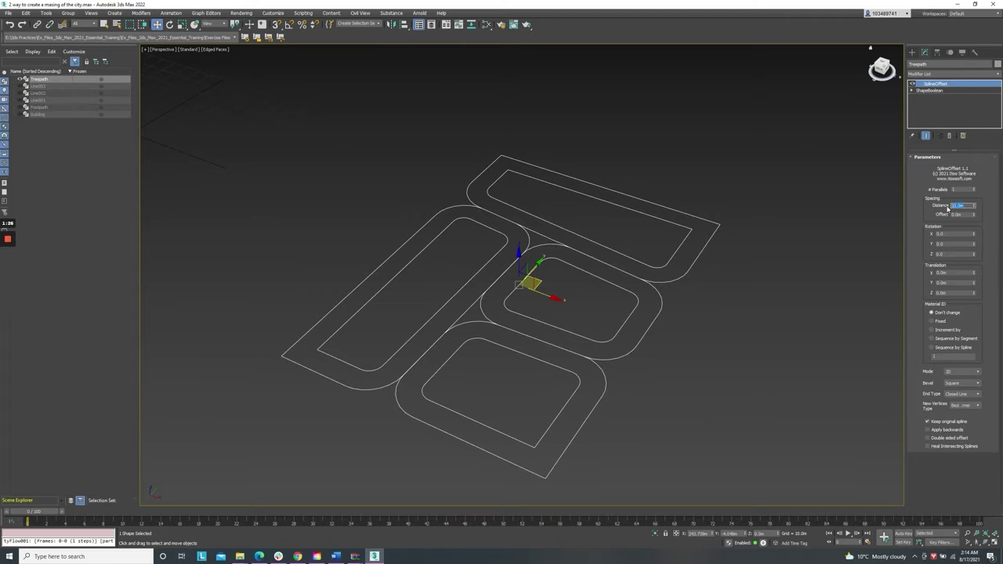
pyautogui.write('2')
pyautogui.press('Return')
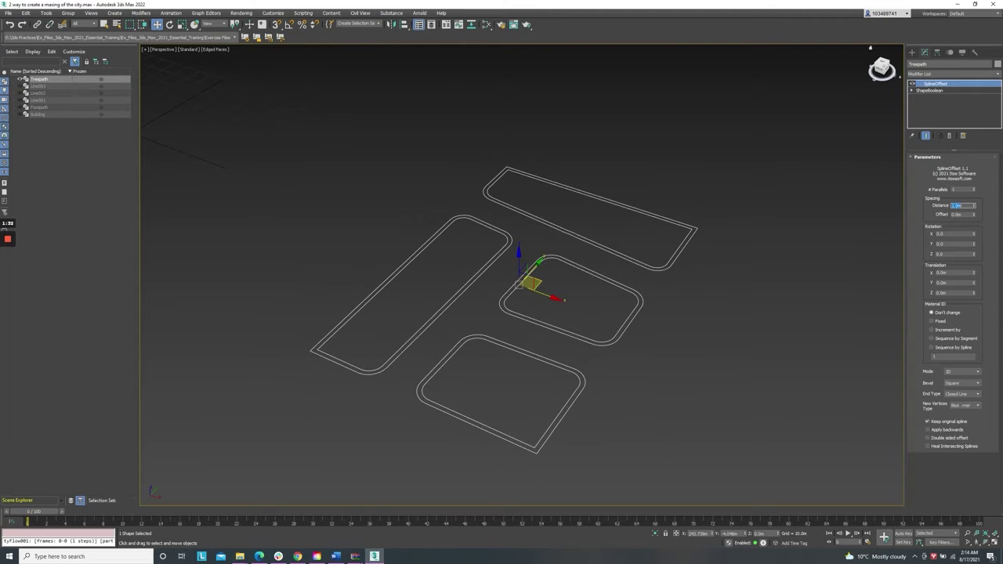
pyautogui.click(929, 421)
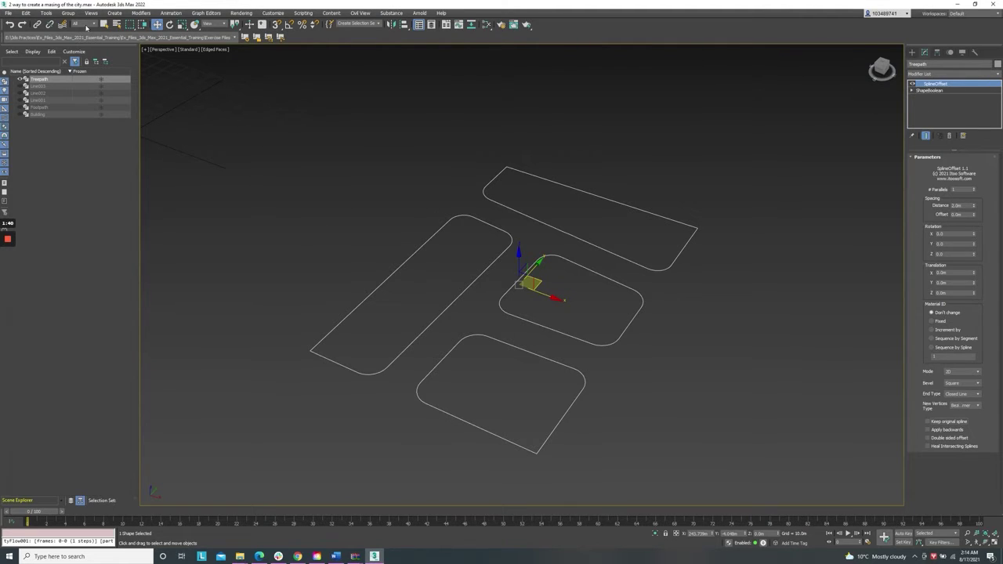
# Unhide the Footpath and Building objects.
pyautogui.click(20, 107)
pyautogui.click(21, 114)
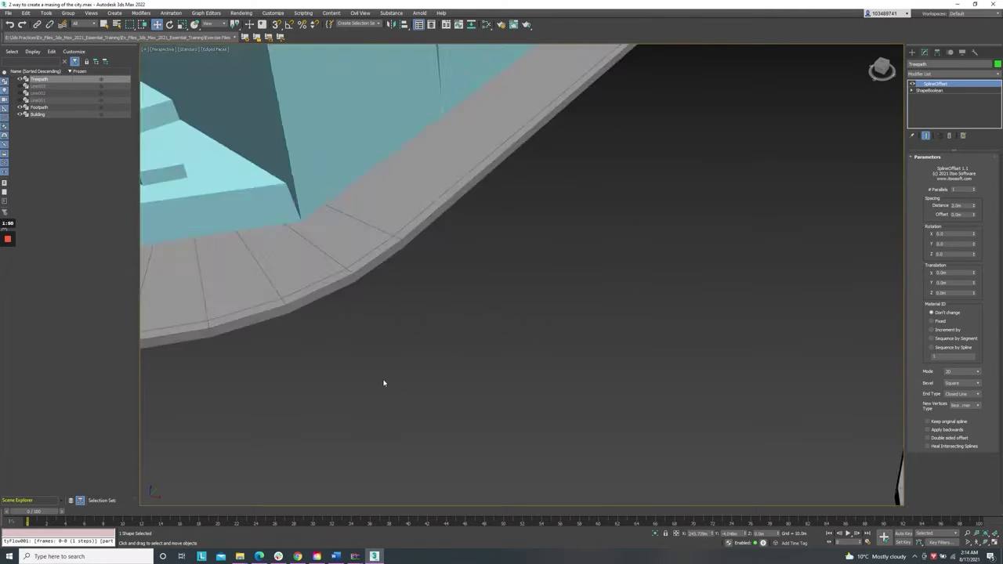
pyautogui.scroll(-5, 383, 382)
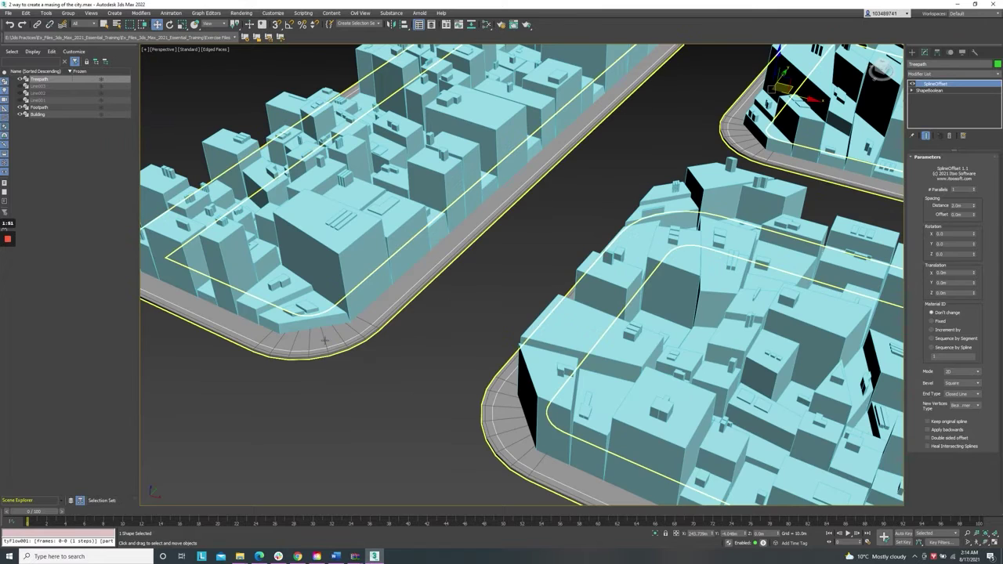
pyautogui.scroll(3, 334, 349)
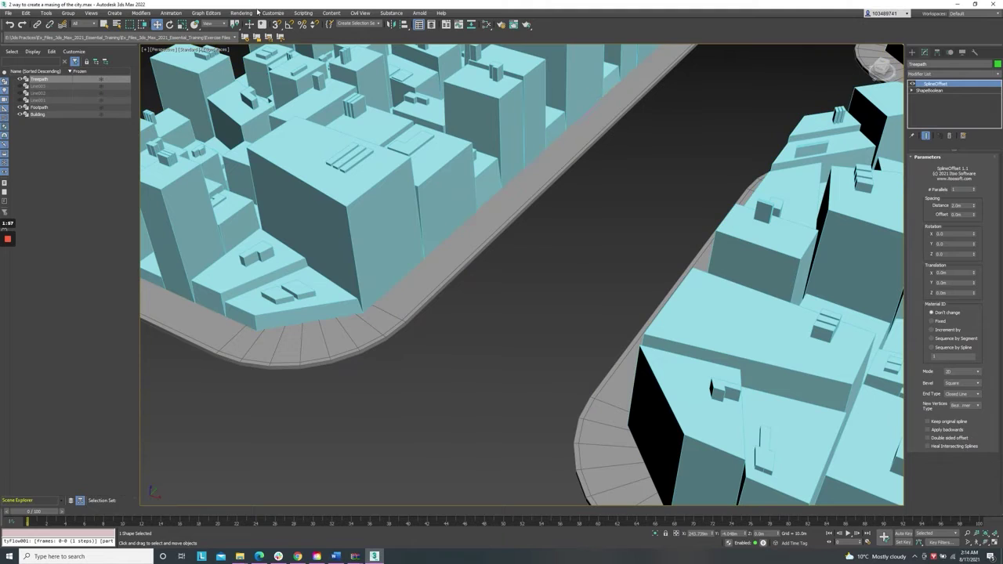
# Raise the Treepath spline 0.3 m along Z onto the footpath surface.
pyautogui.rightClick(157, 24)
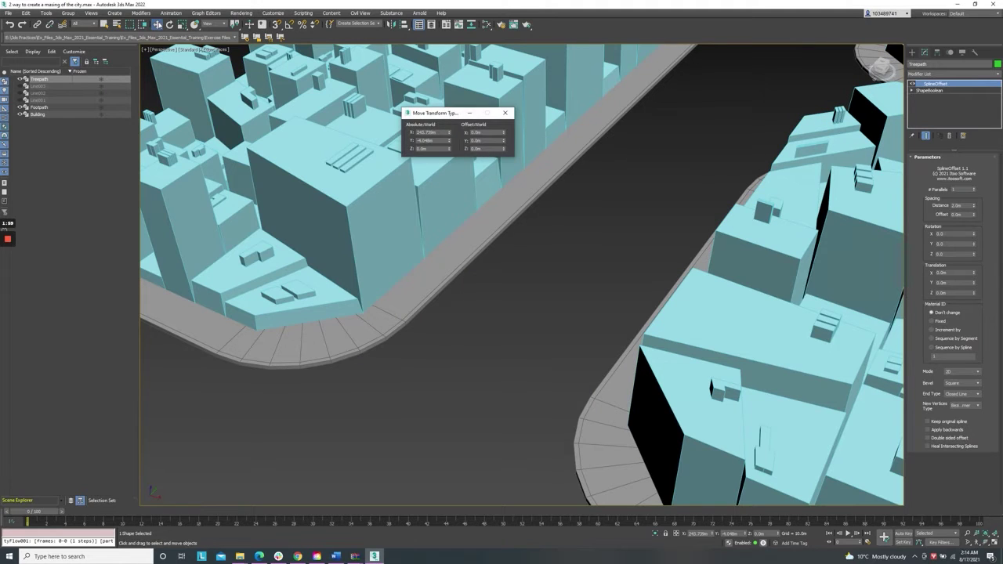
pyautogui.click(475, 148)
pyautogui.press('Return')
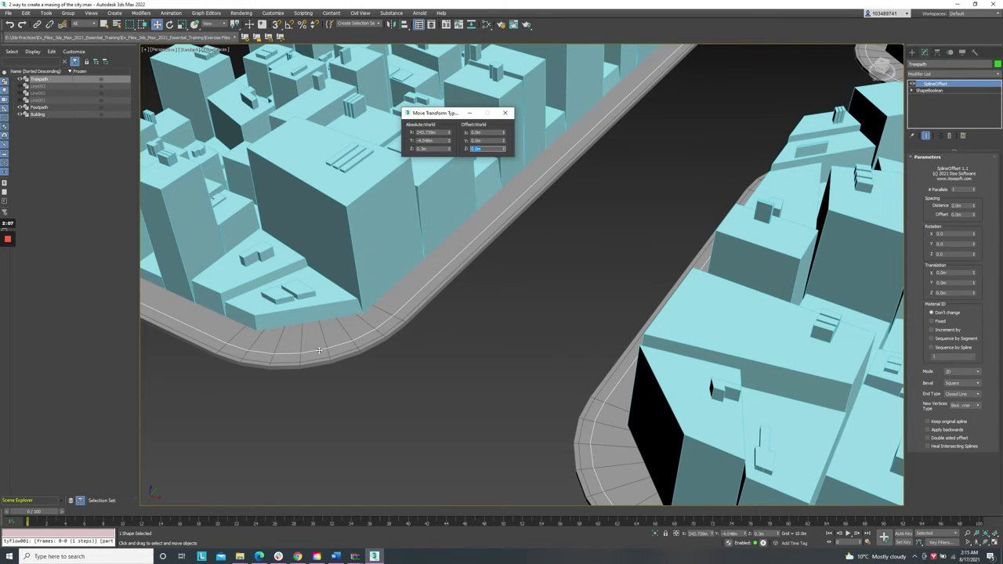
pyautogui.scroll(-5, 365, 365)
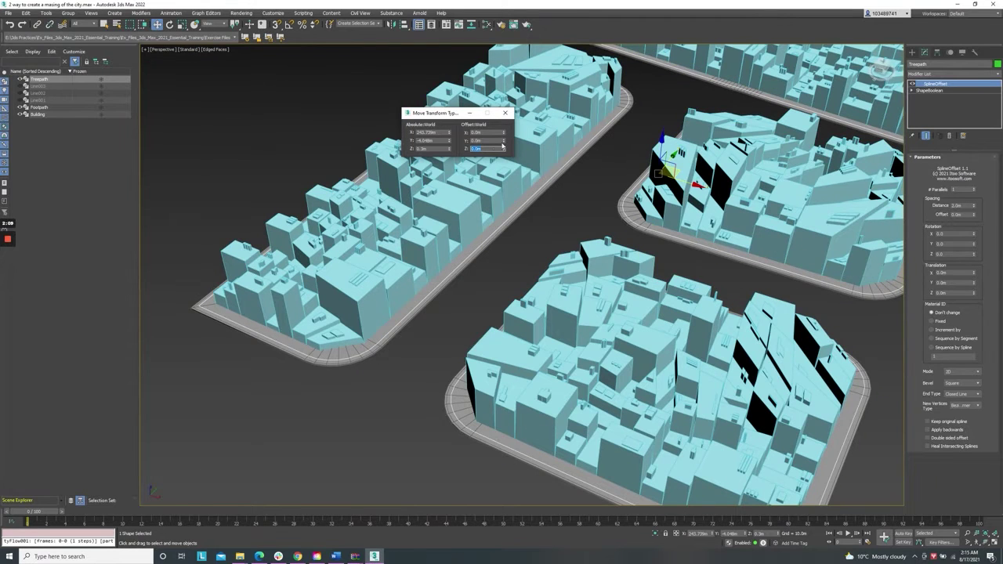
pyautogui.click(505, 113)
pyautogui.scroll(-5, 593, 163)
pyautogui.press('z')
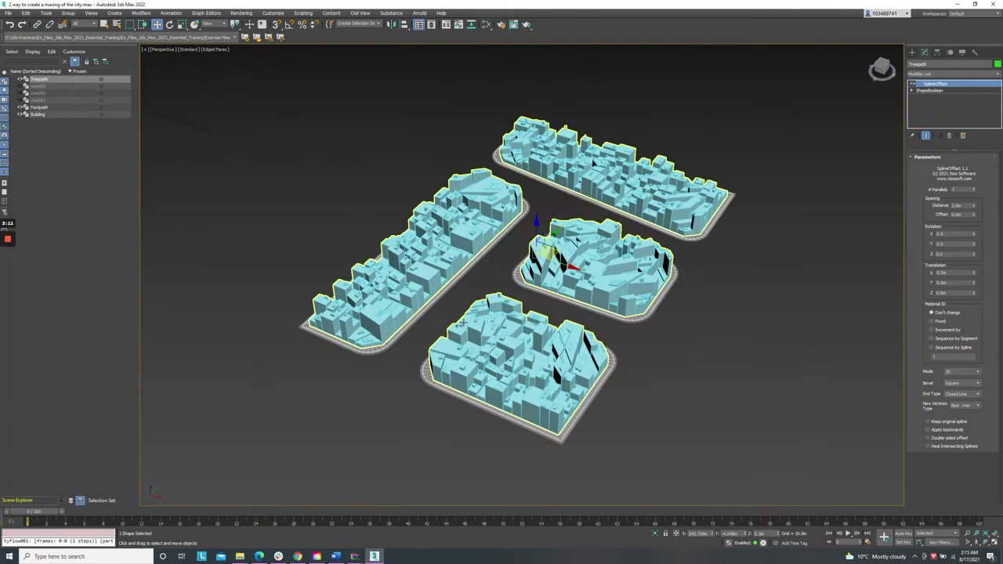
# Create a tyFlow object in the empty area beside the city blocks and open its editor.
pyautogui.click(911, 52)
pyautogui.click(975, 153)
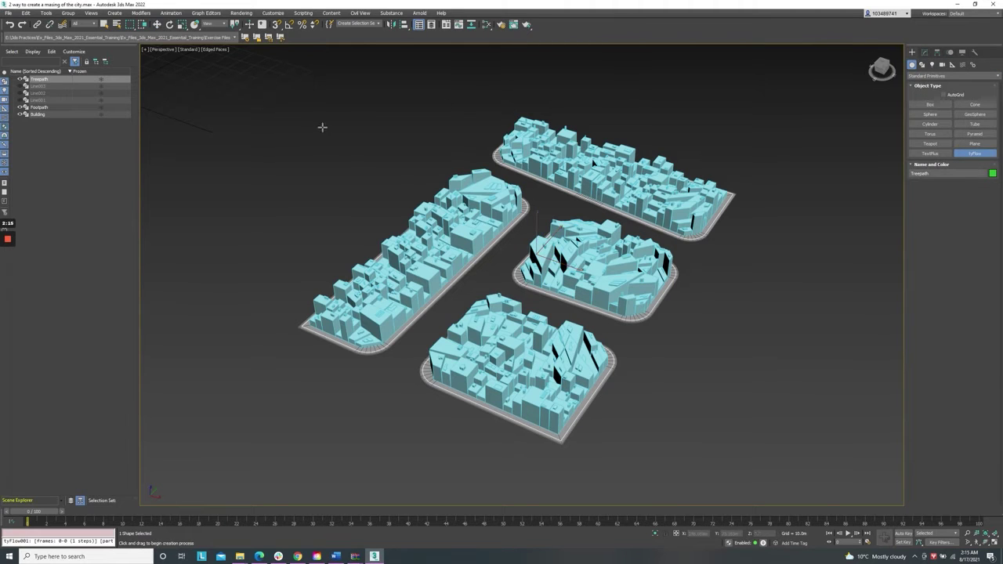
pyautogui.moveTo(308, 120); pyautogui.dragTo(324, 144)
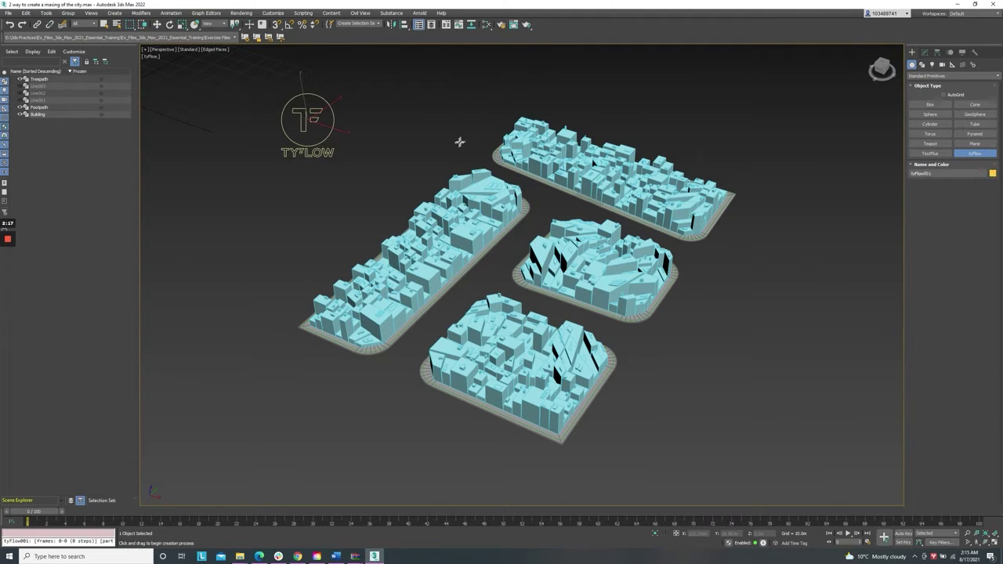
pyautogui.click(924, 51)
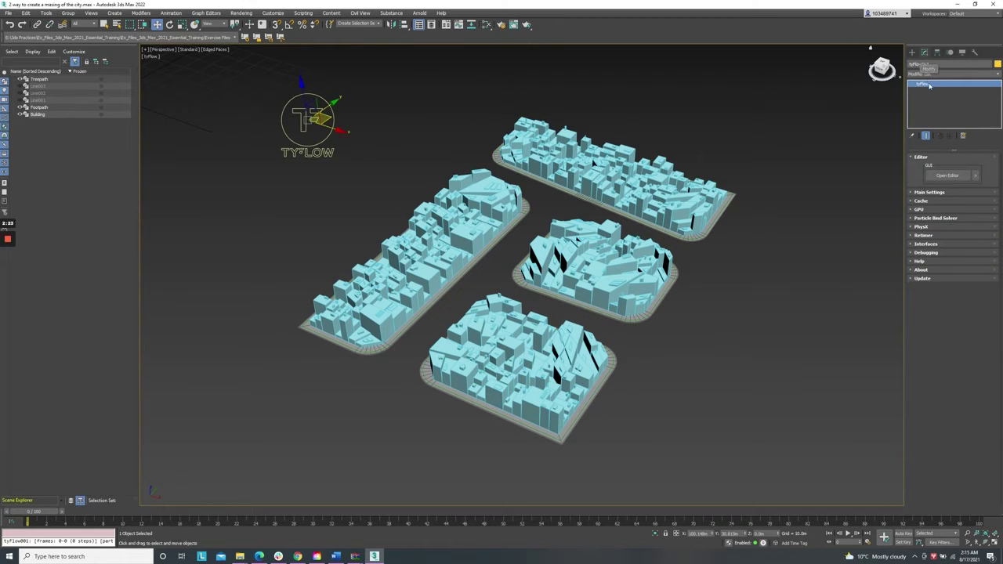
pyautogui.click(947, 176)
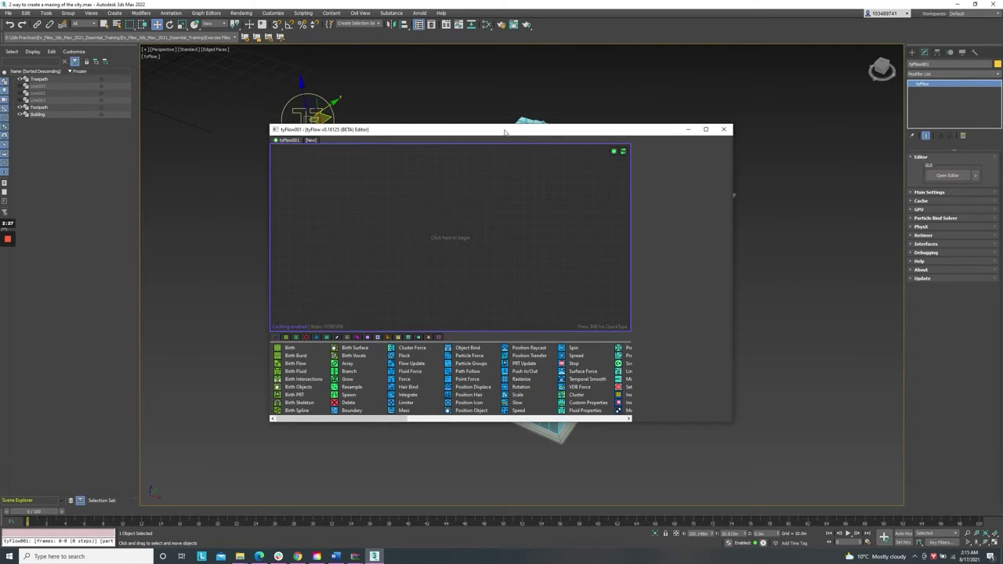
pyautogui.moveTo(506, 133); pyautogui.dragTo(248, 216)
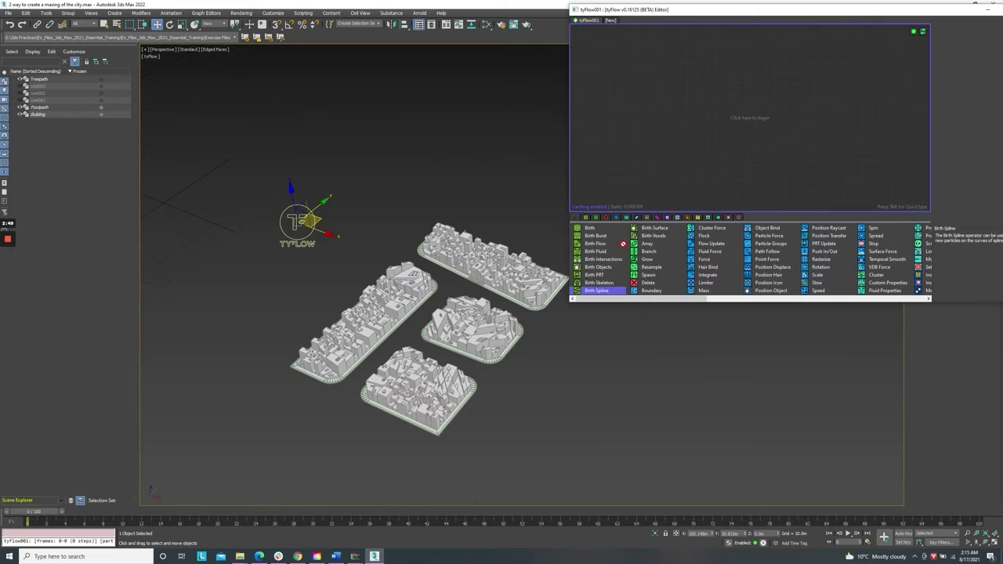
# Start a new event with a Birth Spline operator and assign Treepath as its source spline.
pyautogui.moveTo(596, 290); pyautogui.dragTo(658, 102)
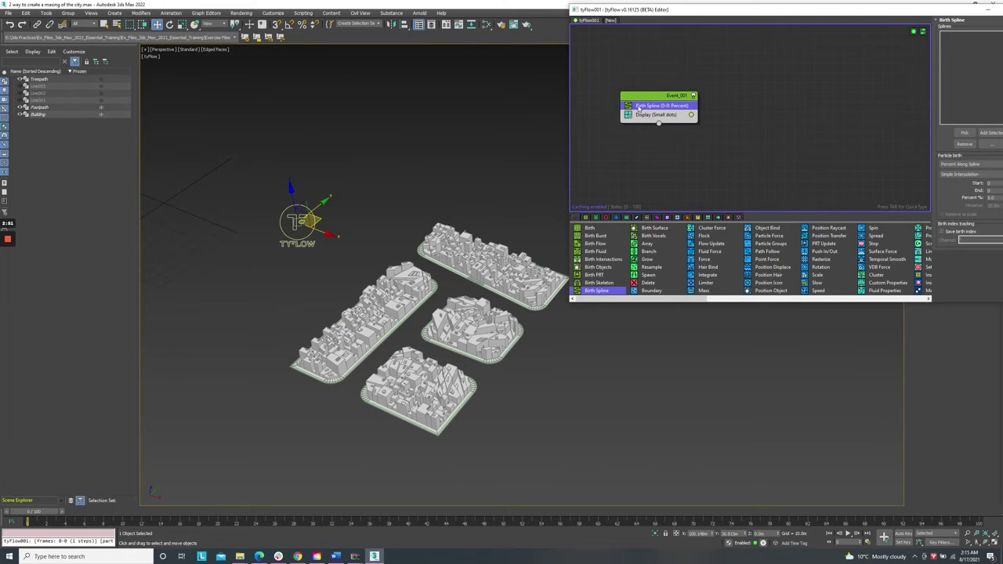
pyautogui.moveTo(766, 14); pyautogui.dragTo(702, 10)
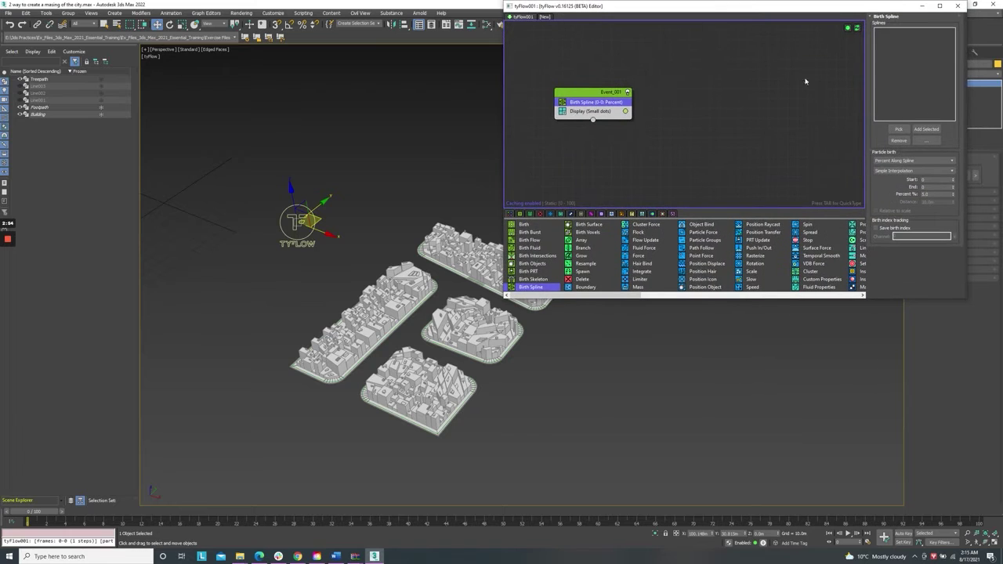
pyautogui.click(895, 130)
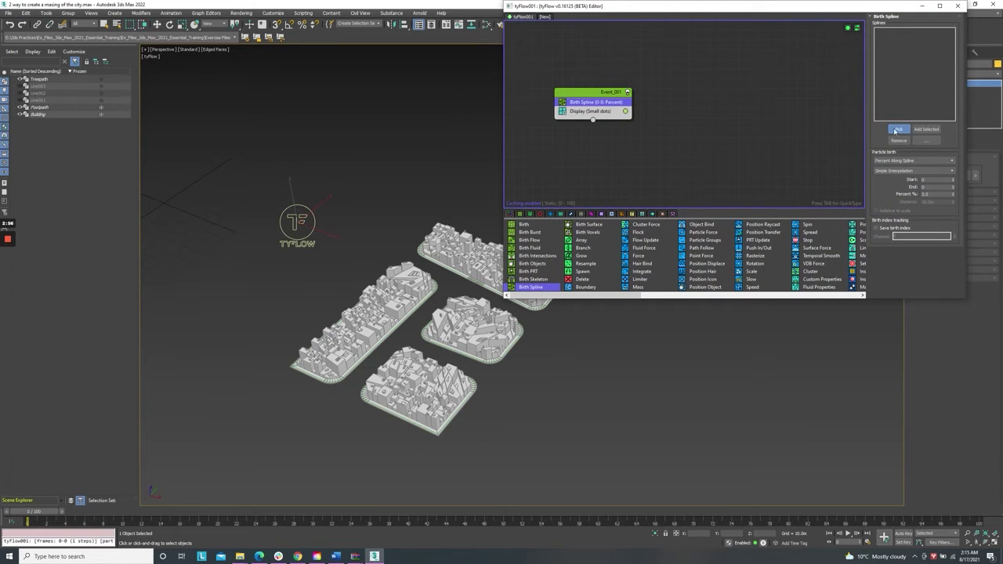
pyautogui.click(387, 332)
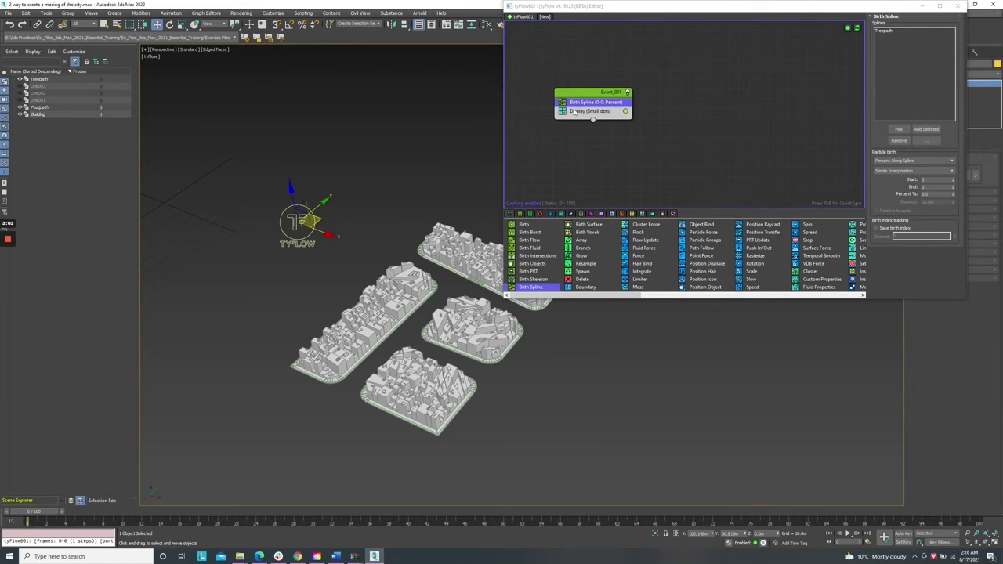
# Set the event's Display operator type to Large Dots.
pyautogui.scroll(10, 341, 384)
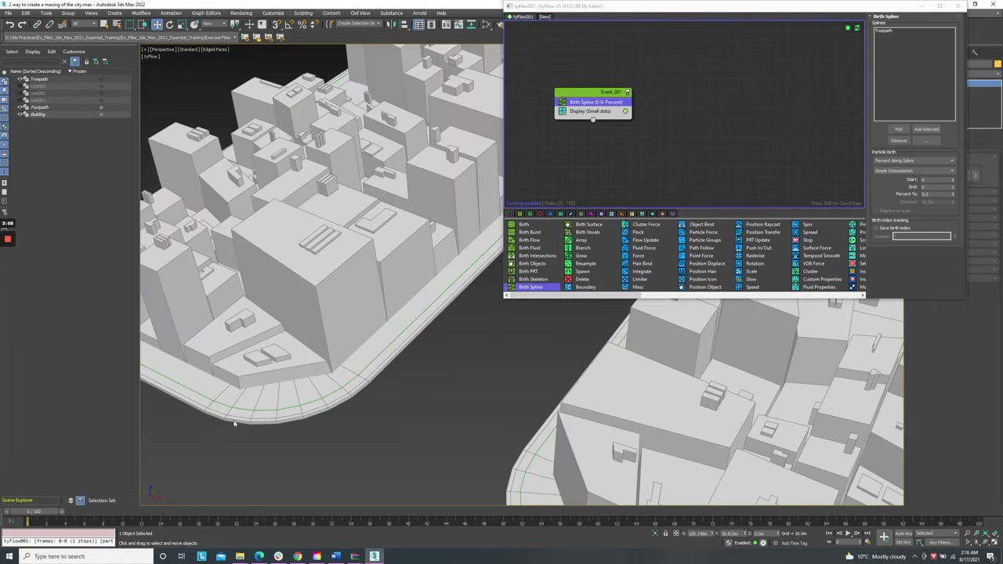
pyautogui.scroll(10, 234, 424)
pyautogui.press('z')
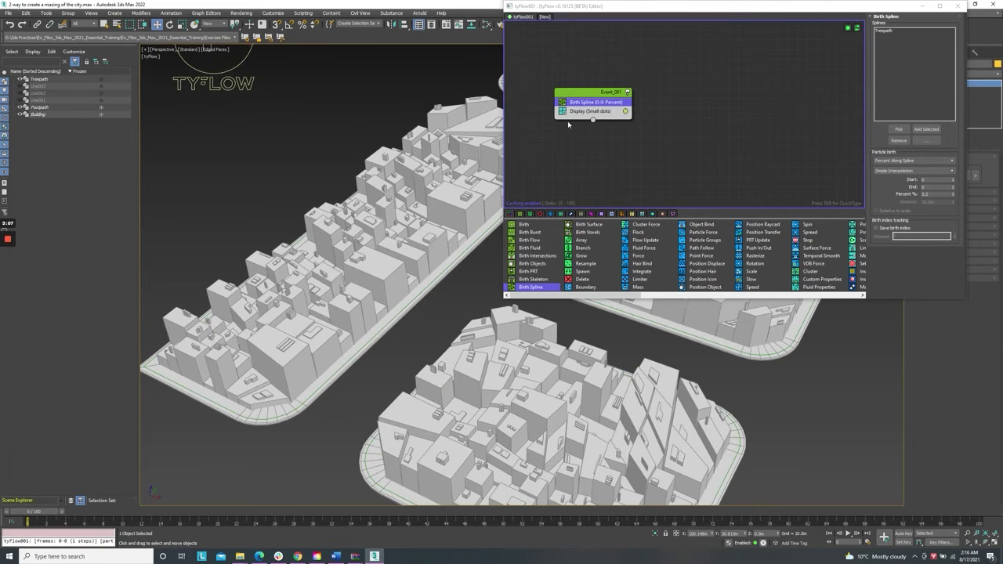
pyautogui.click(590, 110)
pyautogui.scroll(5, 262, 429)
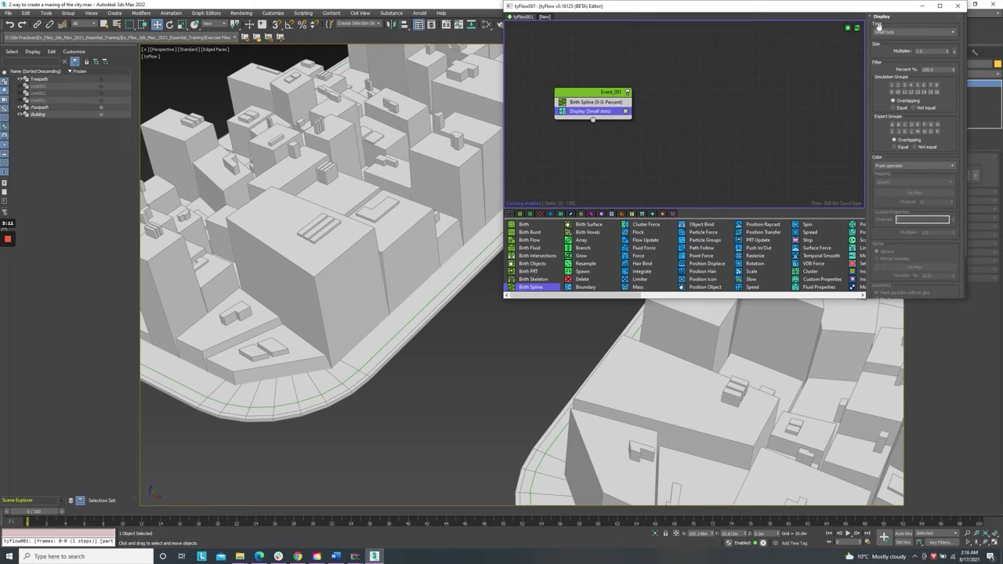
pyautogui.click(902, 33)
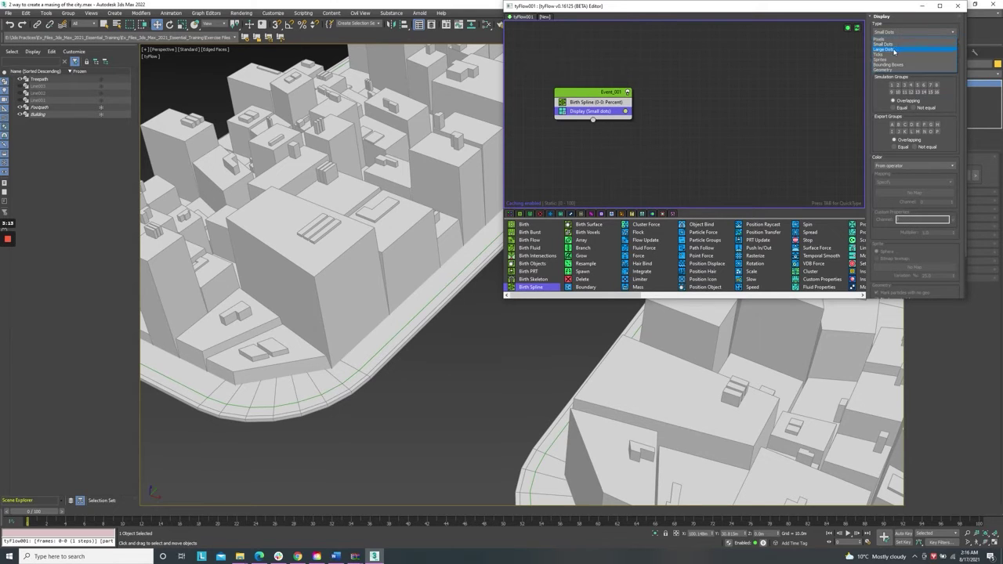
pyautogui.click(894, 51)
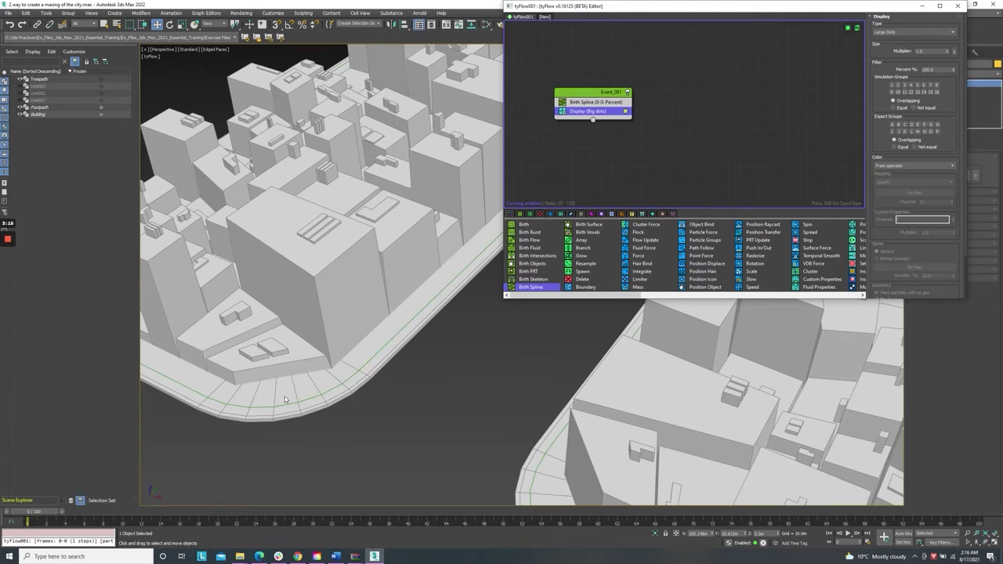
pyautogui.scroll(5, 278, 409)
pyautogui.scroll(-10, 279, 412)
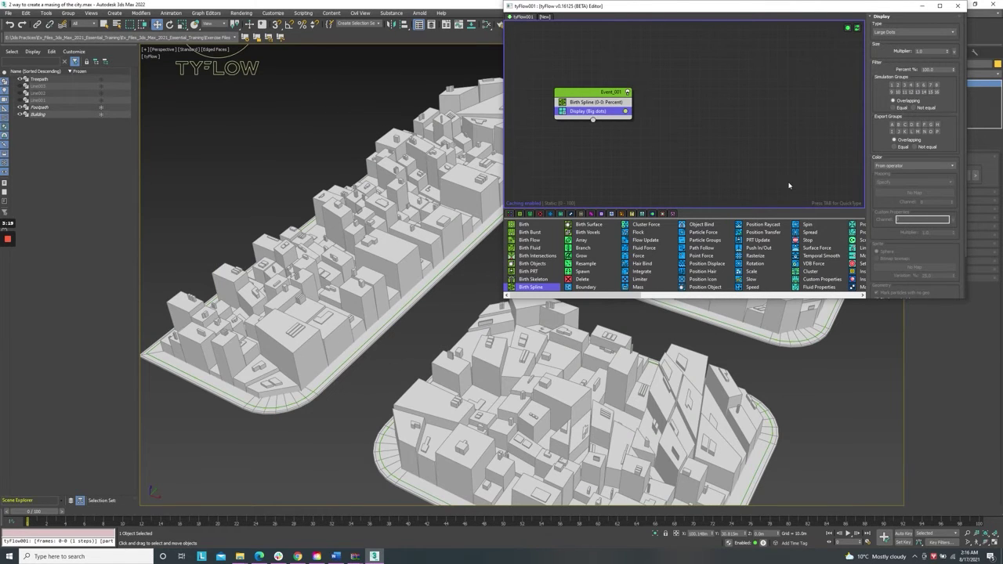
# Change the Display operator's particle color to a dark green and check the dots along the footpaths.
pyautogui.click(626, 112)
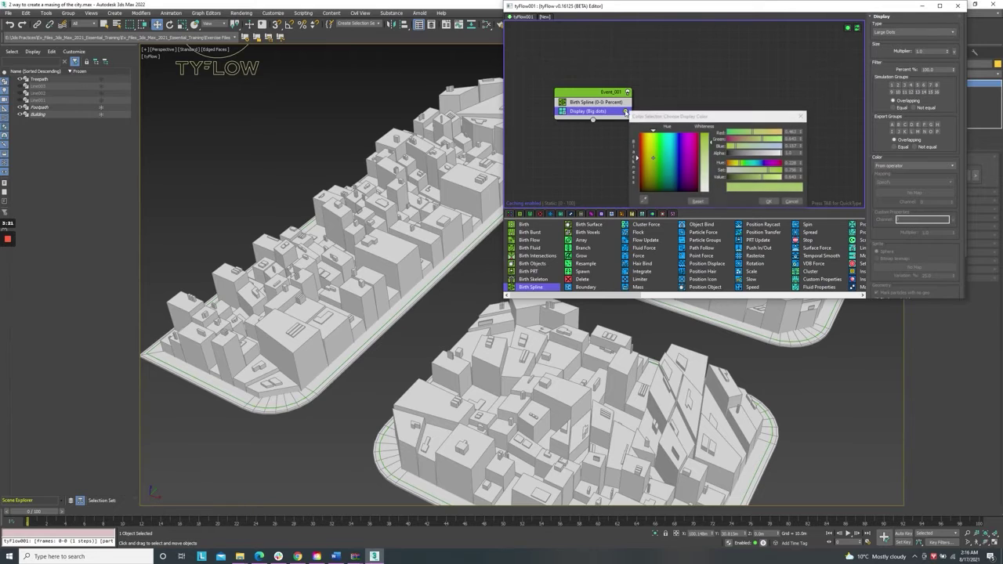
pyautogui.moveTo(654, 161); pyautogui.dragTo(656, 186)
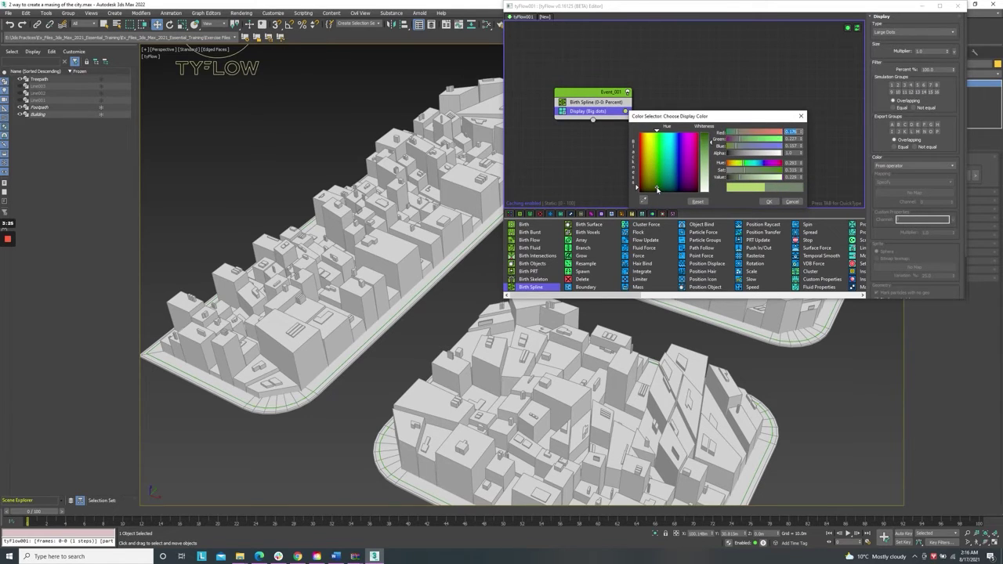
pyautogui.click(769, 201)
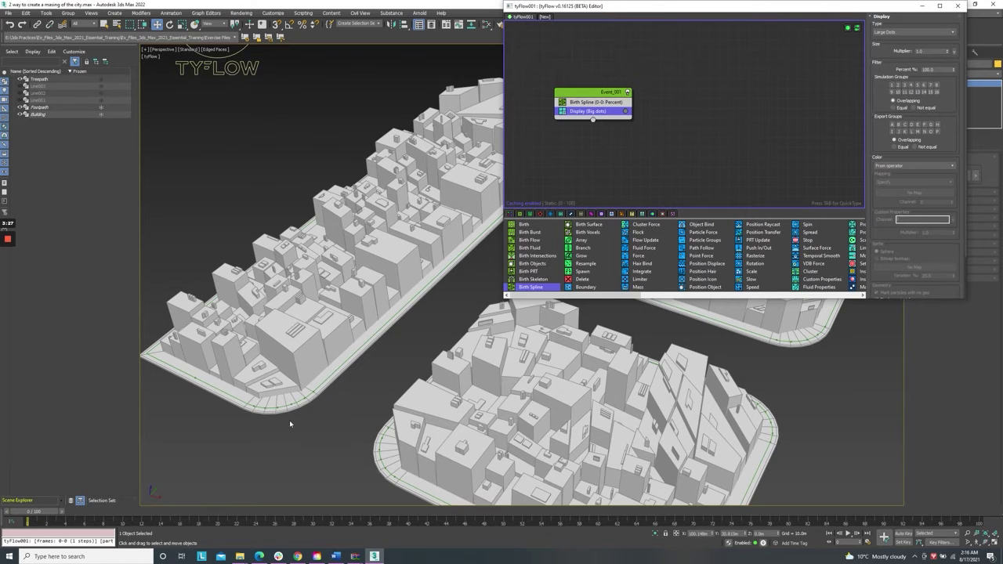
pyautogui.scroll(4, 289, 424)
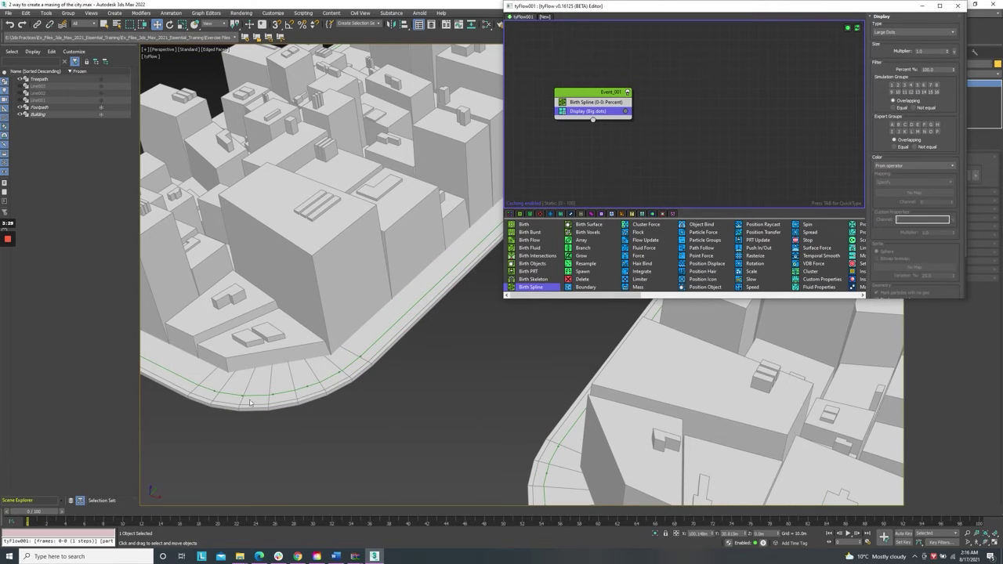
pyautogui.scroll(-6, 301, 404)
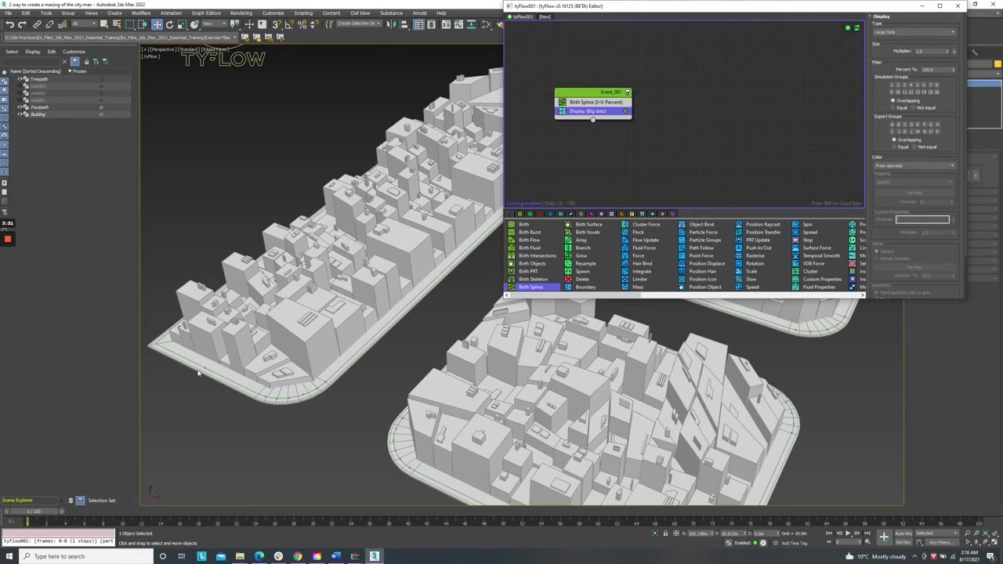
pyautogui.scroll(-5, 246, 394)
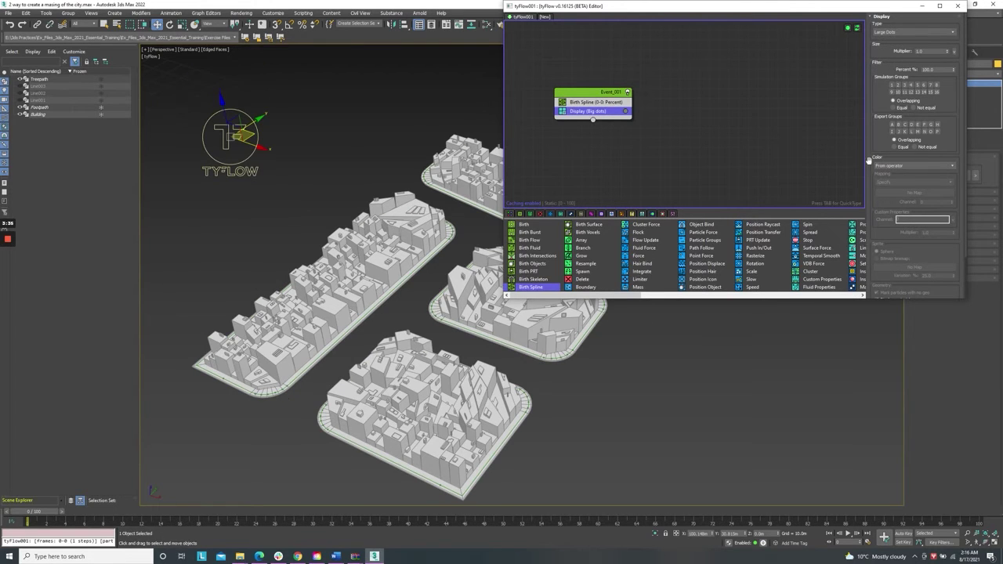
# Set the Birth Spline operator to Normalized Interpolation with a percent of 4.1 along the spline.
pyautogui.click(599, 102)
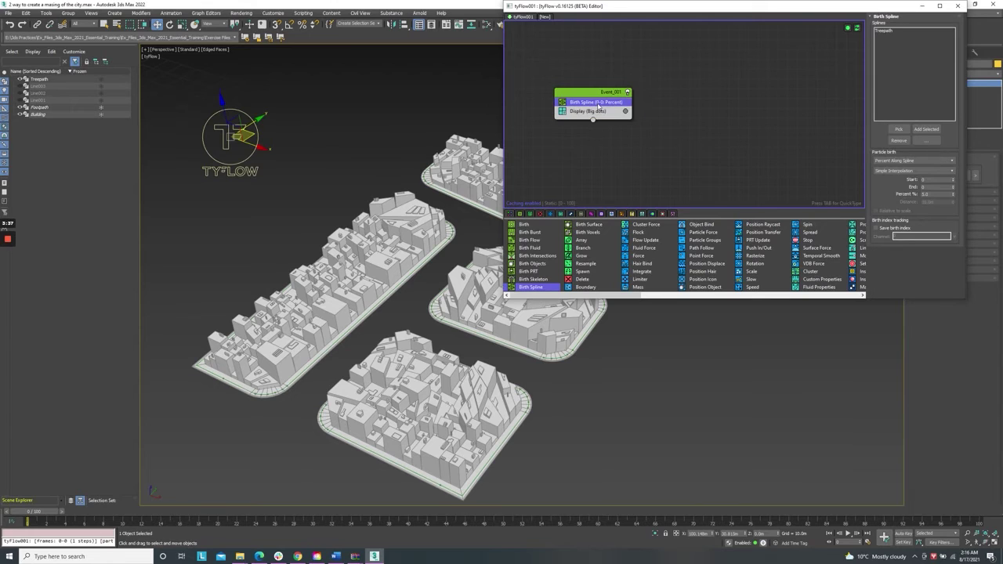
pyautogui.click(914, 170)
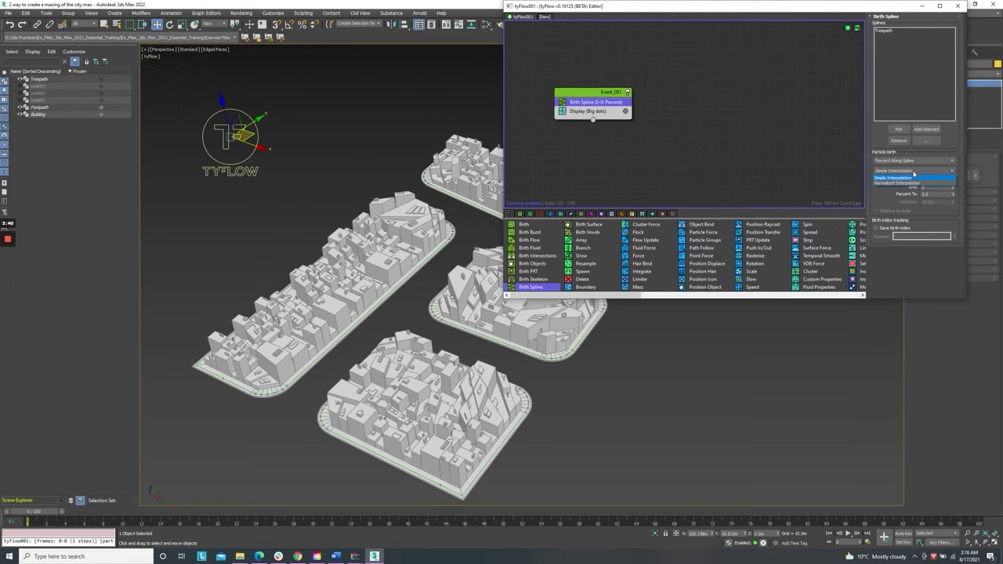
pyautogui.click(895, 184)
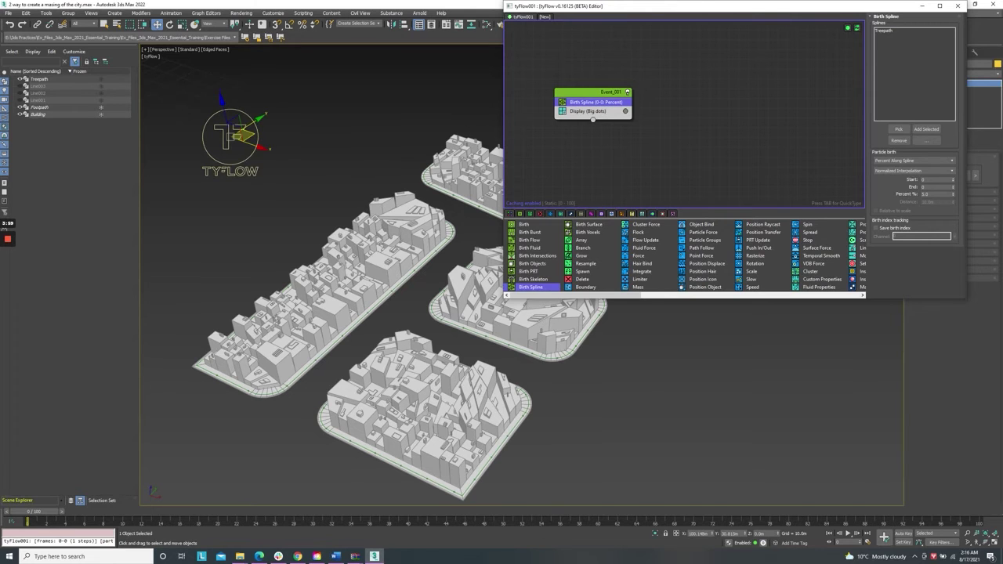
pyautogui.click(951, 193)
pyautogui.moveTo(955, 200); pyautogui.dragTo(954, 206)
pyautogui.moveTo(956, 199); pyautogui.dragTo(957, 197)
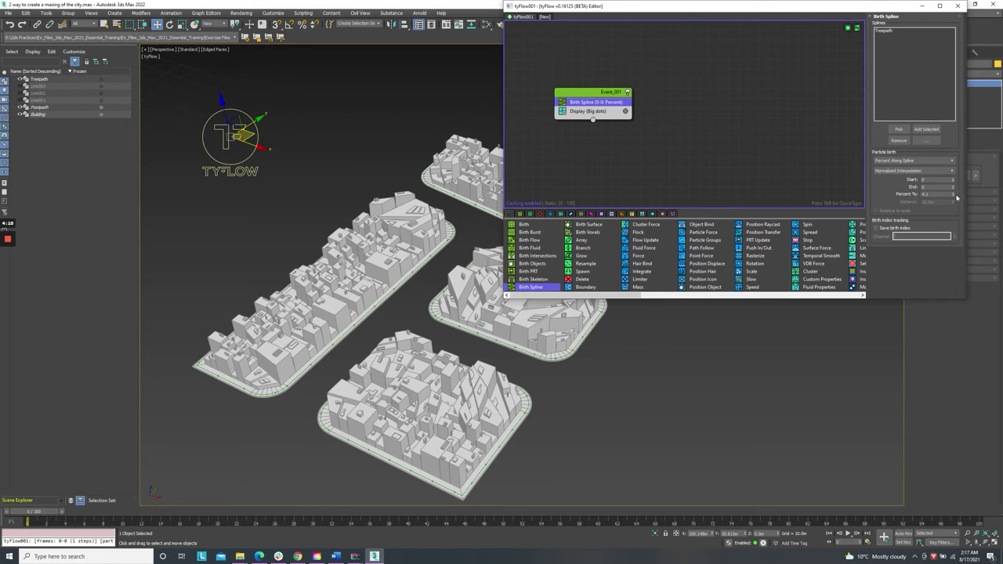
# Add a Shape operator to the event between the Birth Spline and Display operators.
pyautogui.click(603, 112)
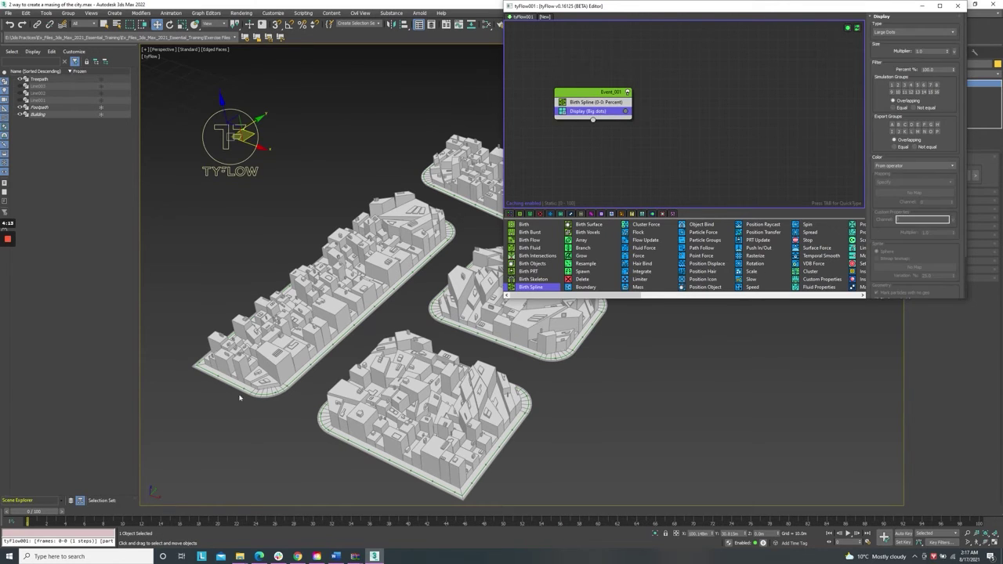
pyautogui.scroll(3, 249, 384)
pyautogui.scroll(-2, 252, 383)
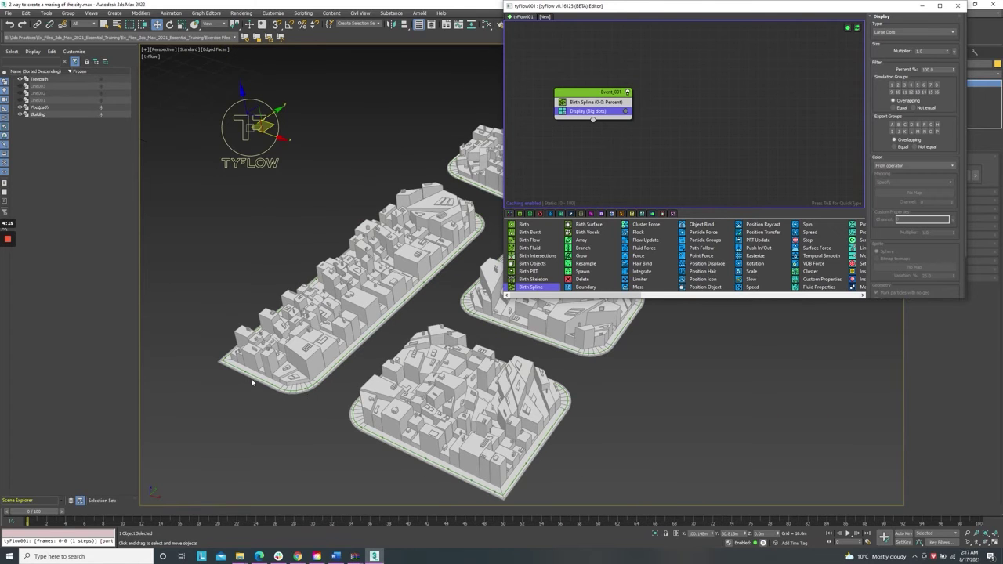
pyautogui.scroll(-2, 253, 383)
pyautogui.scroll(3, 255, 383)
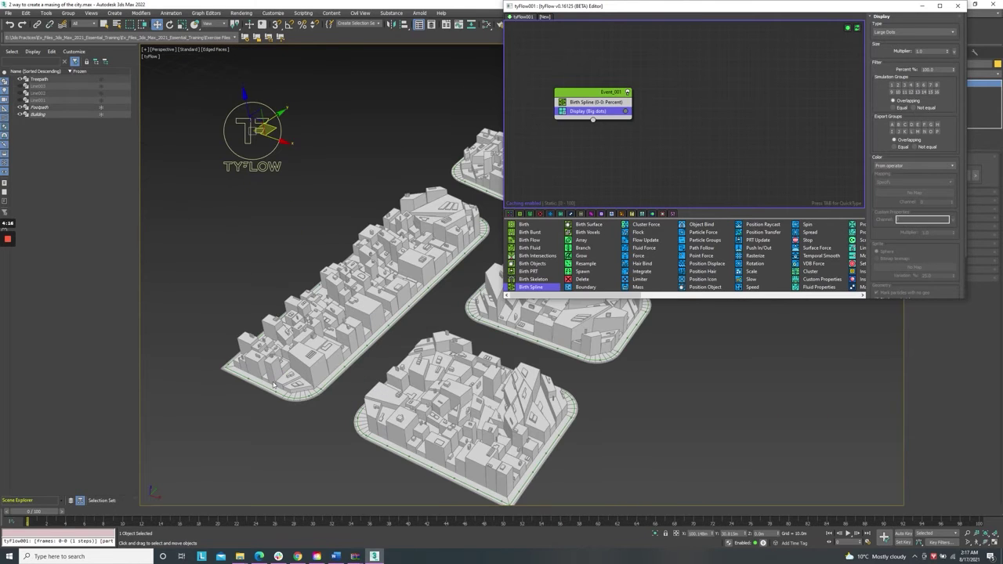
pyautogui.click(582, 214)
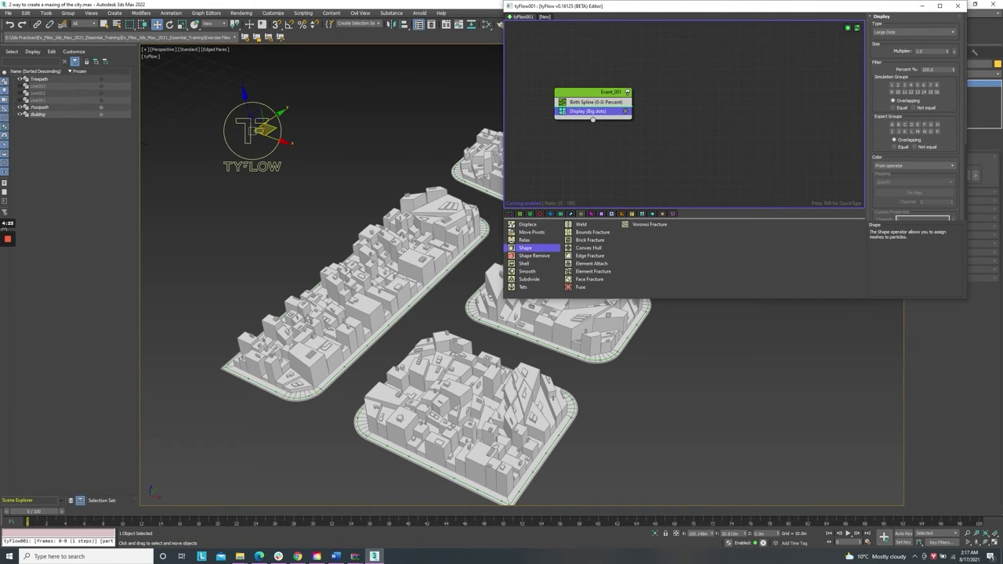
pyautogui.moveTo(525, 248); pyautogui.dragTo(587, 111)
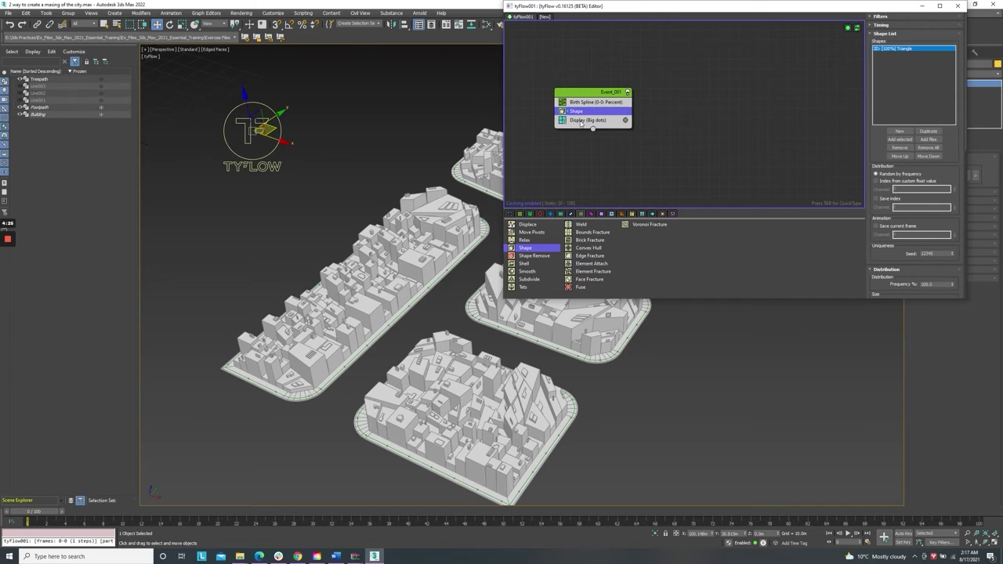
pyautogui.scroll(-2, 298, 405)
# Set the event's Display operator type to Geometry and select the Shape operator for editing.
pyautogui.click(590, 120)
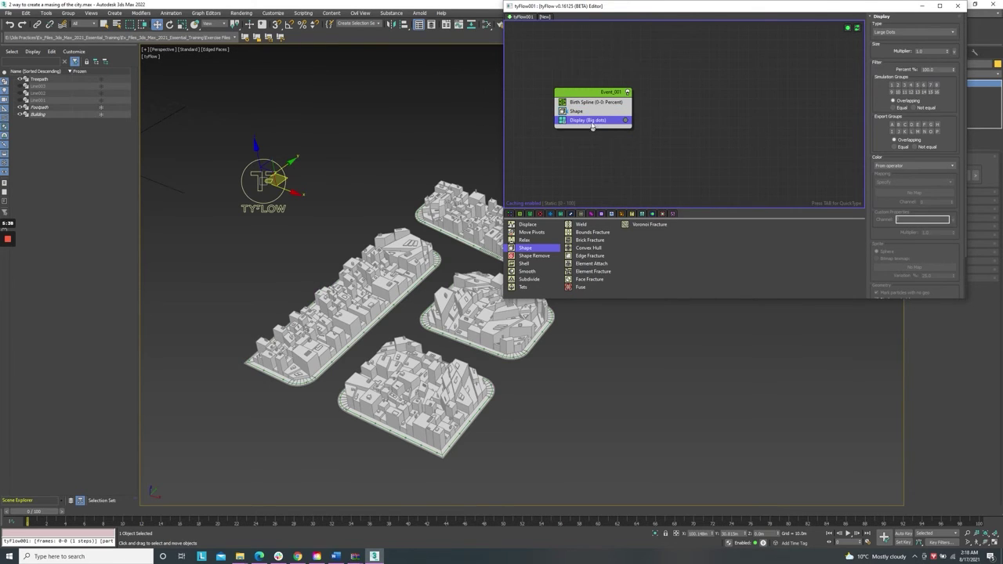
pyautogui.click(890, 32)
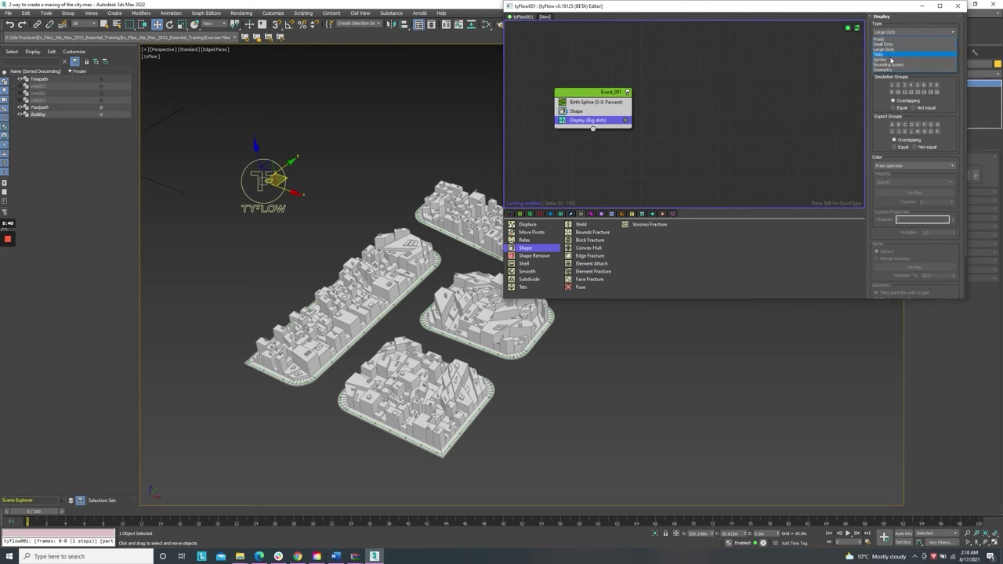
pyautogui.click(884, 70)
pyautogui.click(583, 112)
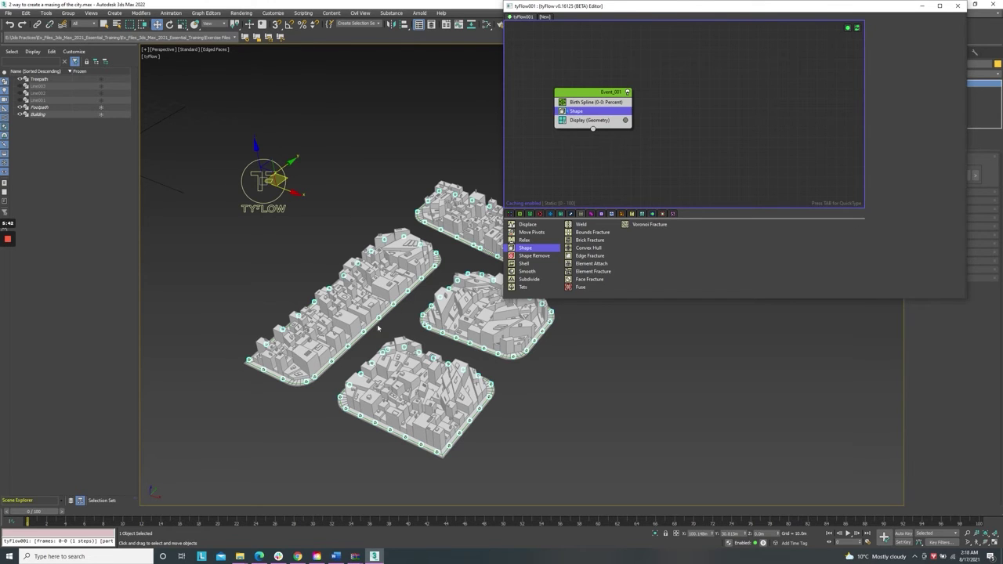
# Try the built-in 3D meshes Cone (HiRes), Geosphere (MidRes) and Pyramid as the particle shape.
pyautogui.scroll(5, 326, 367)
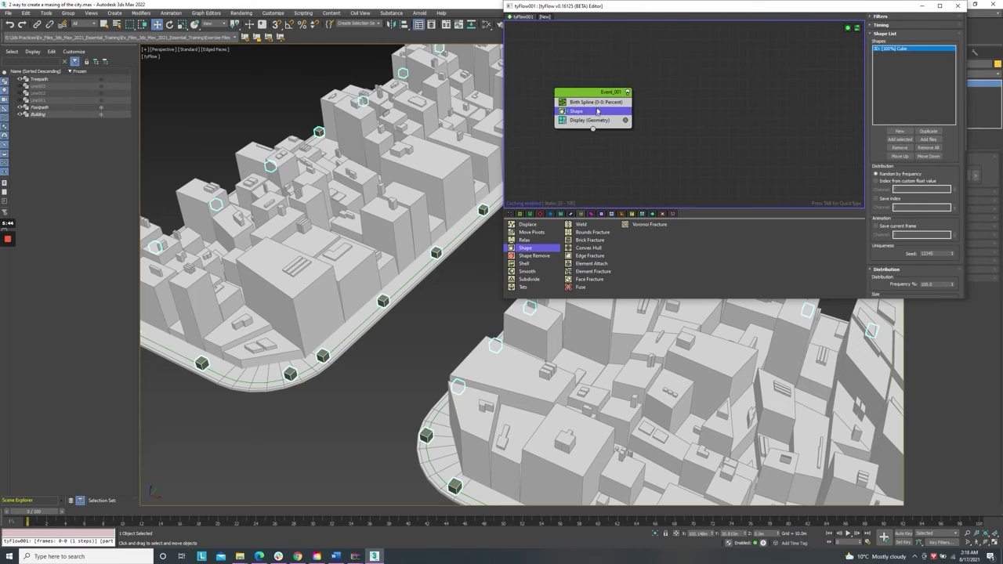
pyautogui.scroll(-1, 913, 196)
pyautogui.scroll(-8, 920, 238)
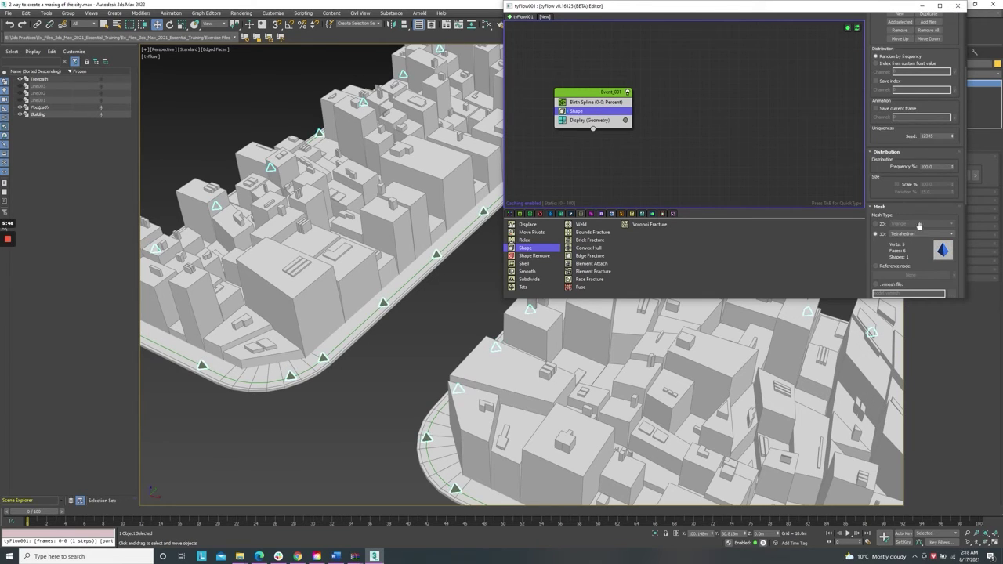
pyautogui.click(933, 238)
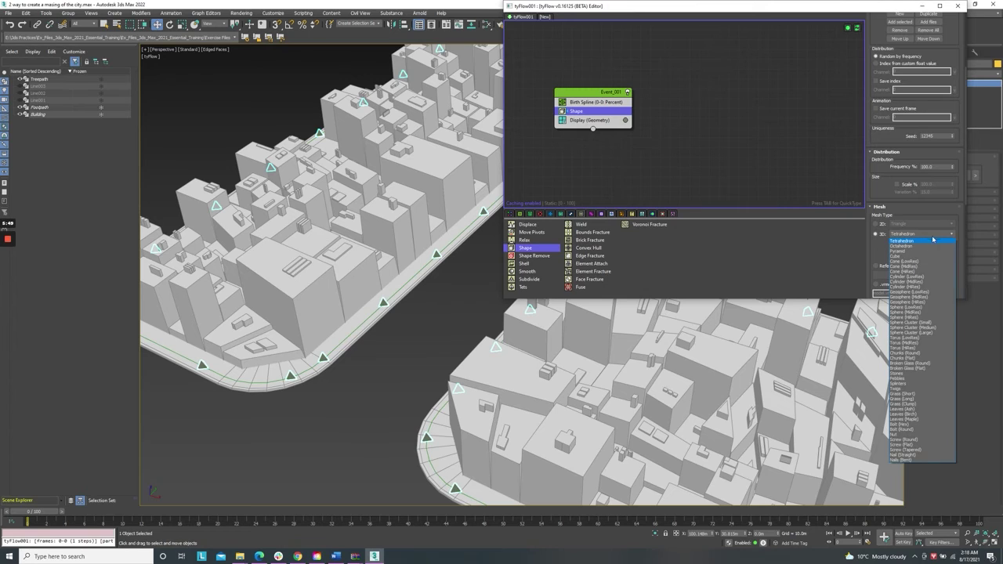
pyautogui.click(909, 272)
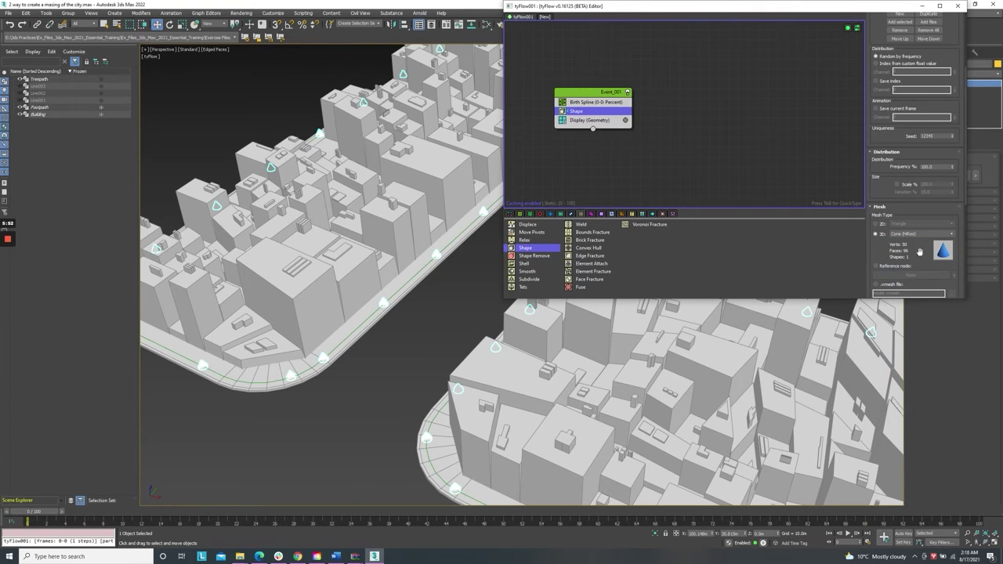
pyautogui.click(926, 235)
pyautogui.click(903, 298)
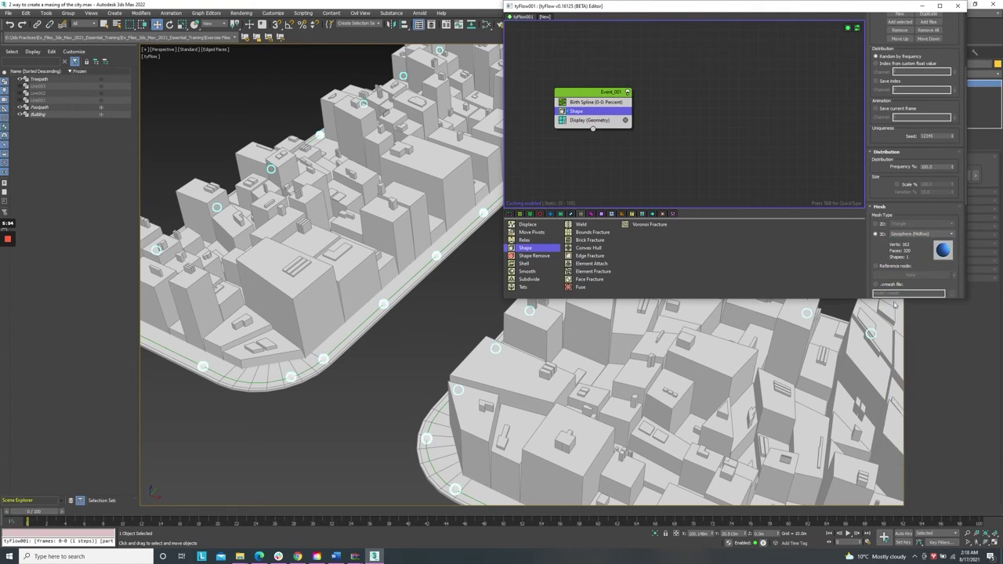
pyautogui.click(912, 238)
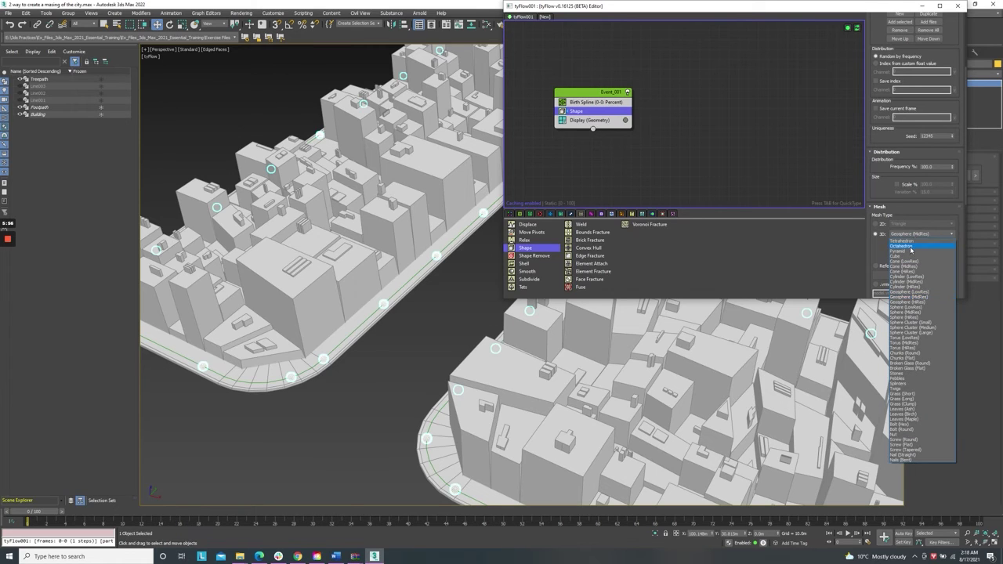
pyautogui.click(913, 250)
pyautogui.scroll(-1, 900, 228)
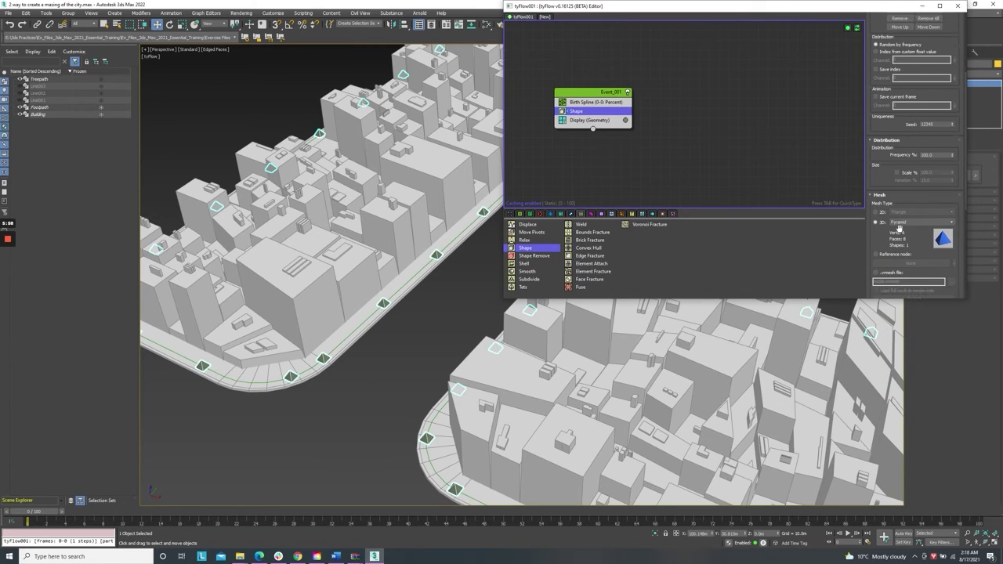
# List geometry objects in the scene explorer and unhide the Oak tree model.
pyautogui.scroll(-5, 447, 326)
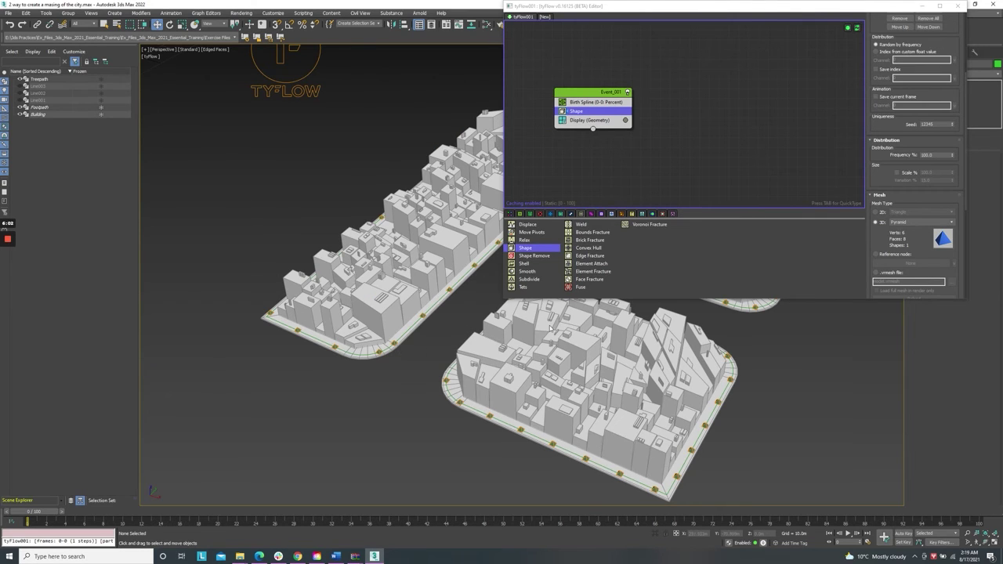
pyautogui.scroll(-3, 462, 365)
pyautogui.scroll(-3, 459, 366)
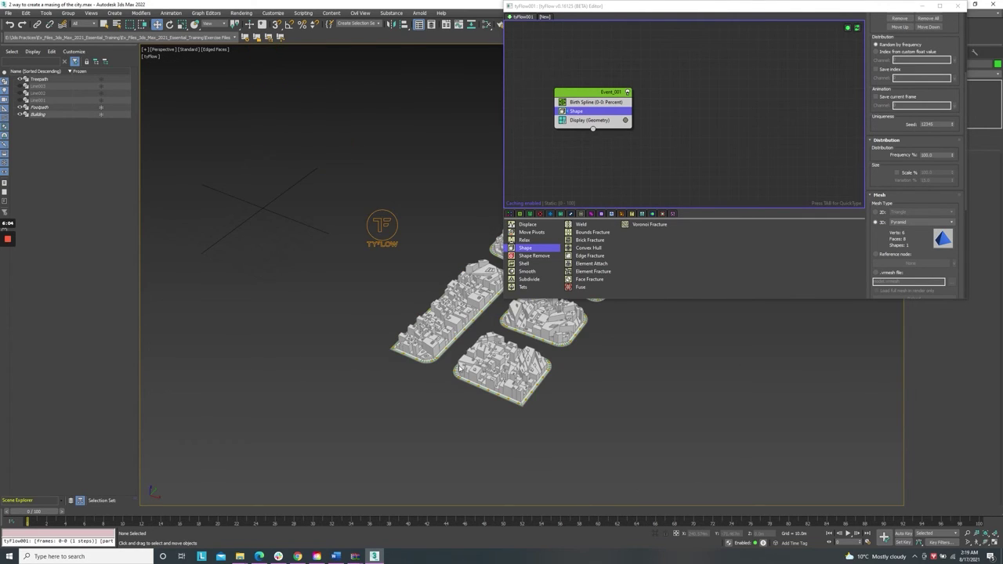
pyautogui.scroll(-2, 460, 366)
pyautogui.click(5, 72)
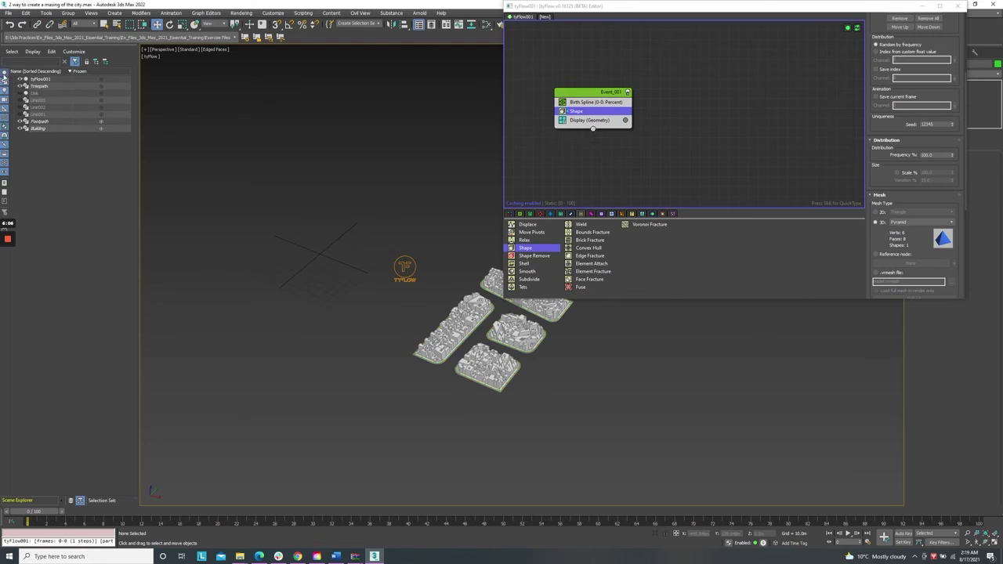
pyautogui.click(21, 94)
# Switch the Shape operator's mesh type to Reference node and pick the Oak tree in the viewport.
pyautogui.click(876, 255)
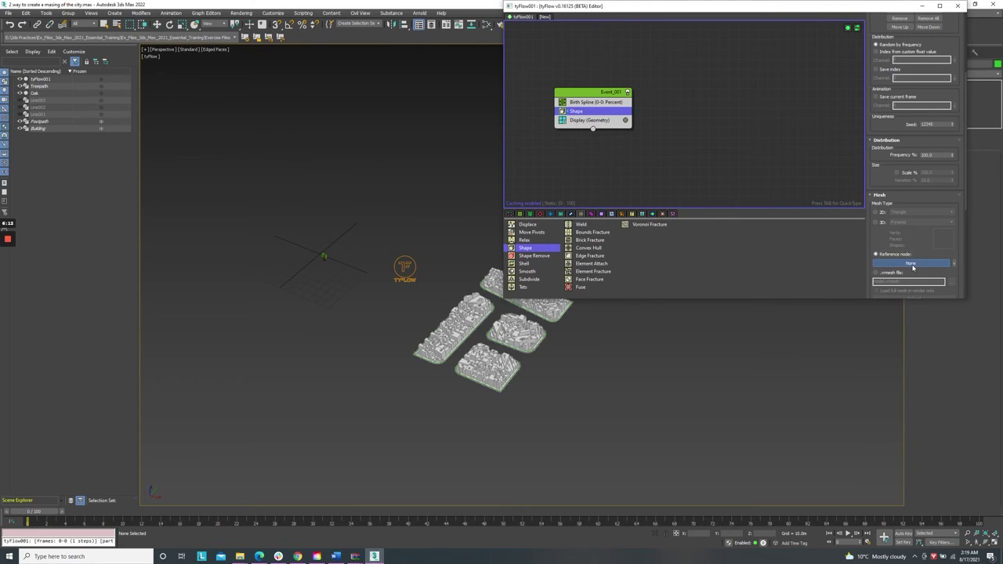
pyautogui.click(912, 265)
pyautogui.click(326, 257)
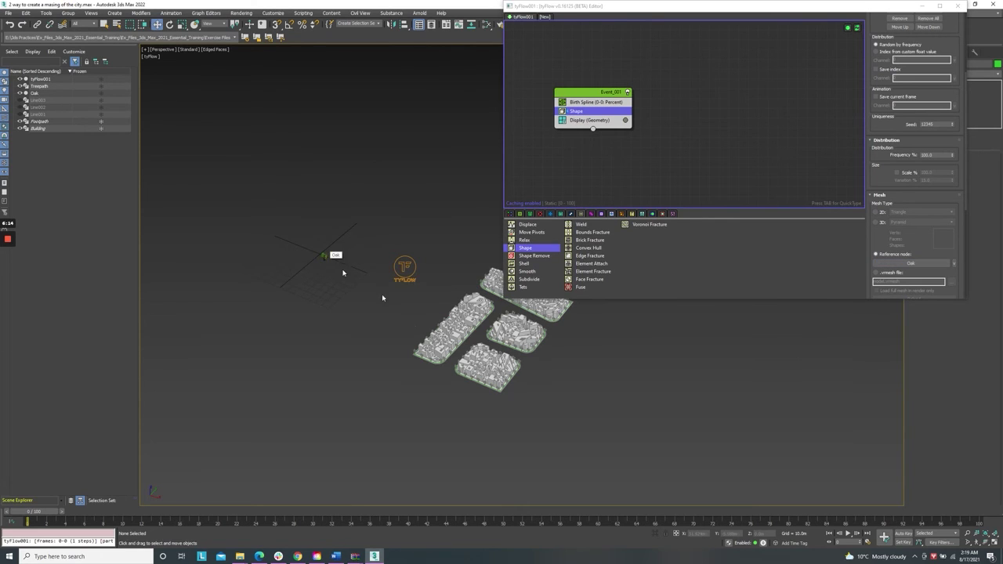
pyautogui.scroll(8, 456, 360)
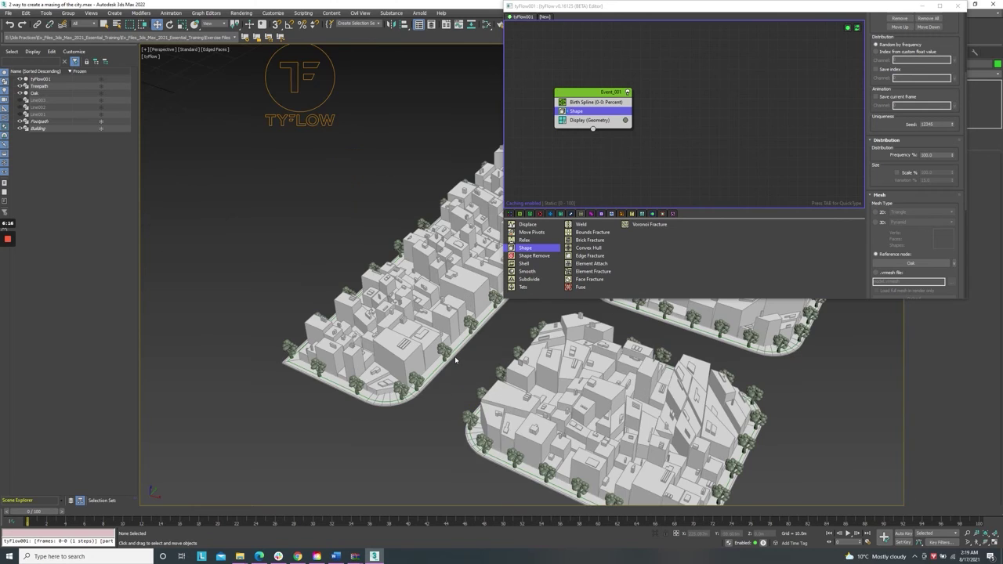
pyautogui.scroll(-6, 453, 359)
pyautogui.scroll(3, 453, 359)
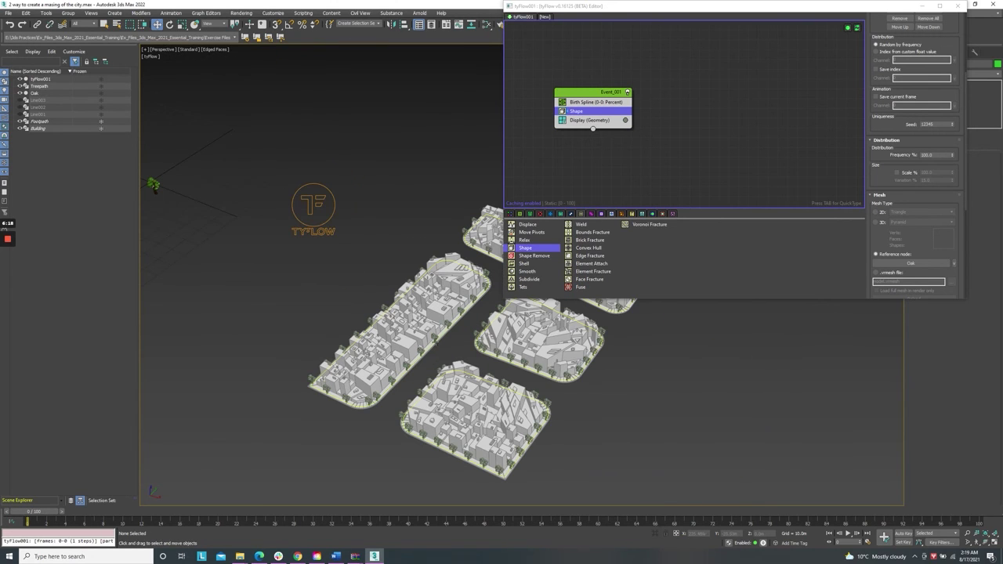
pyautogui.scroll(3, 453, 339)
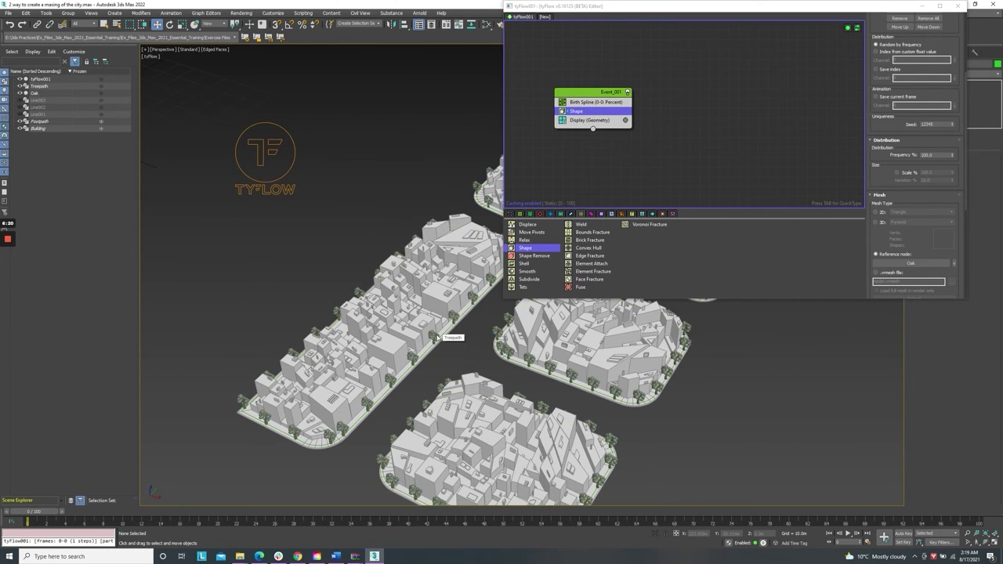
# Set the Birth Spline percent to 4.6 to adjust the tree spacing and close the tyFlow editor.
pyautogui.click(613, 107)
pyautogui.moveTo(953, 193); pyautogui.dragTo(956, 194)
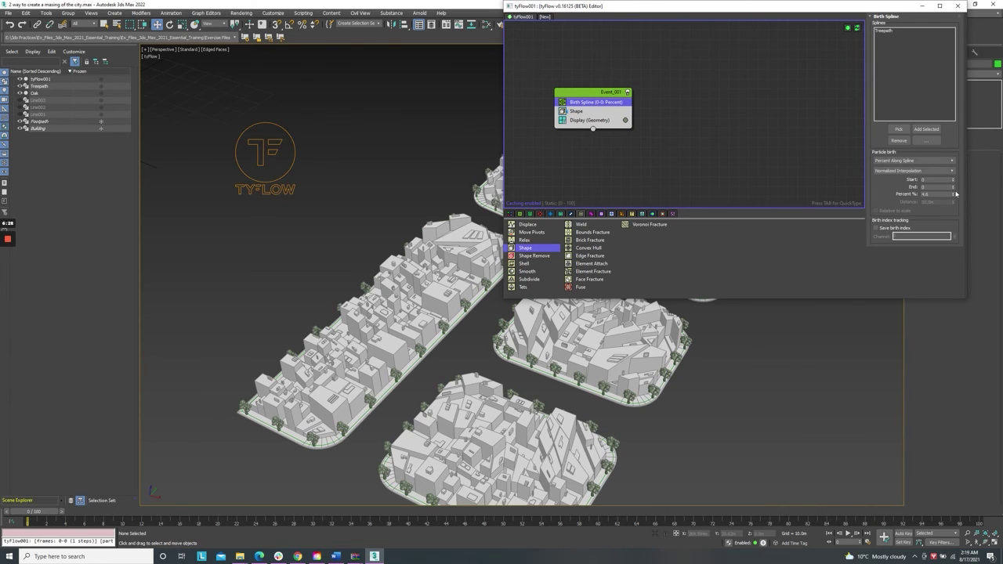
pyautogui.scroll(-5, 472, 430)
pyautogui.scroll(2, 583, 362)
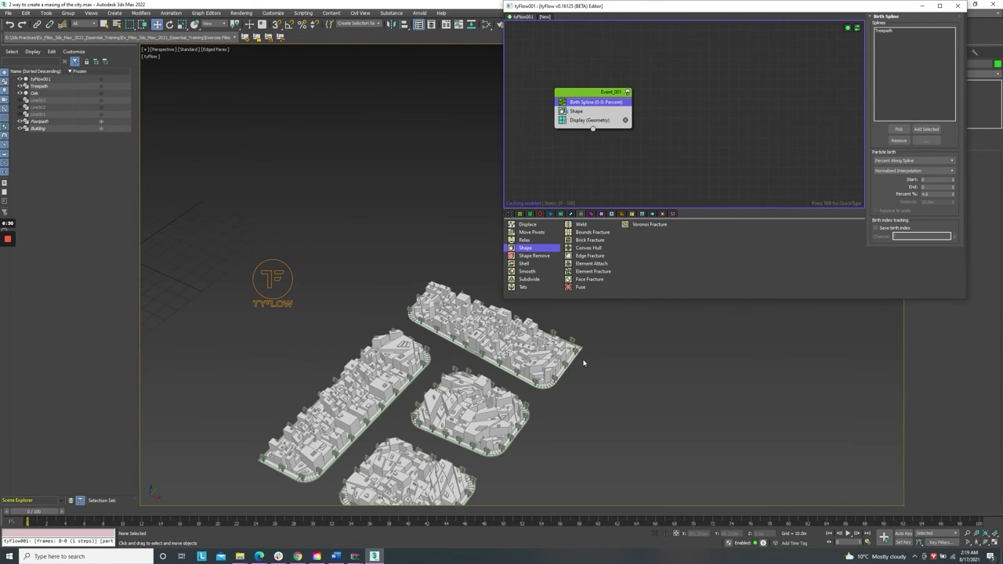
pyautogui.scroll(-2, 550, 319)
pyautogui.scroll(2, 541, 361)
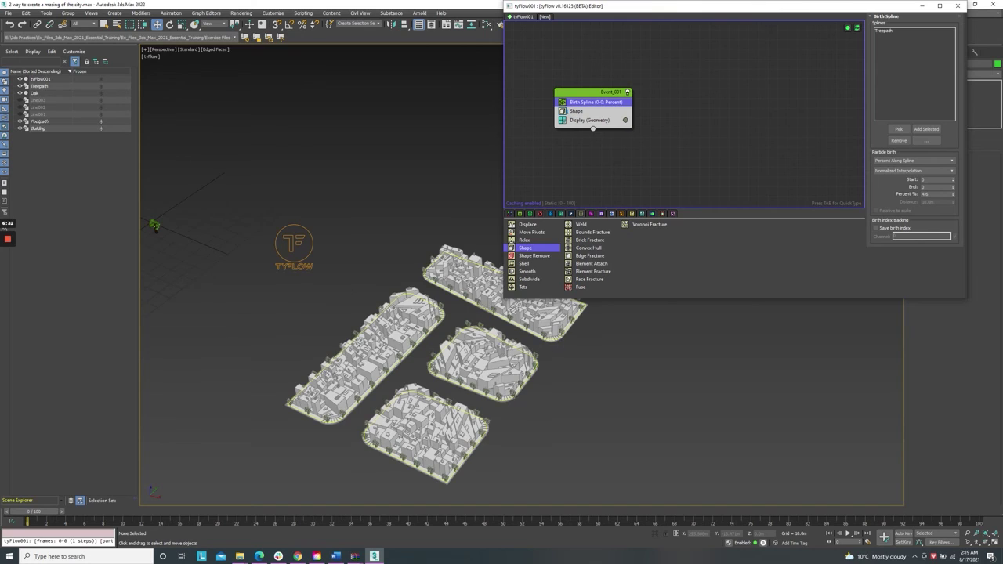
pyautogui.click(959, 6)
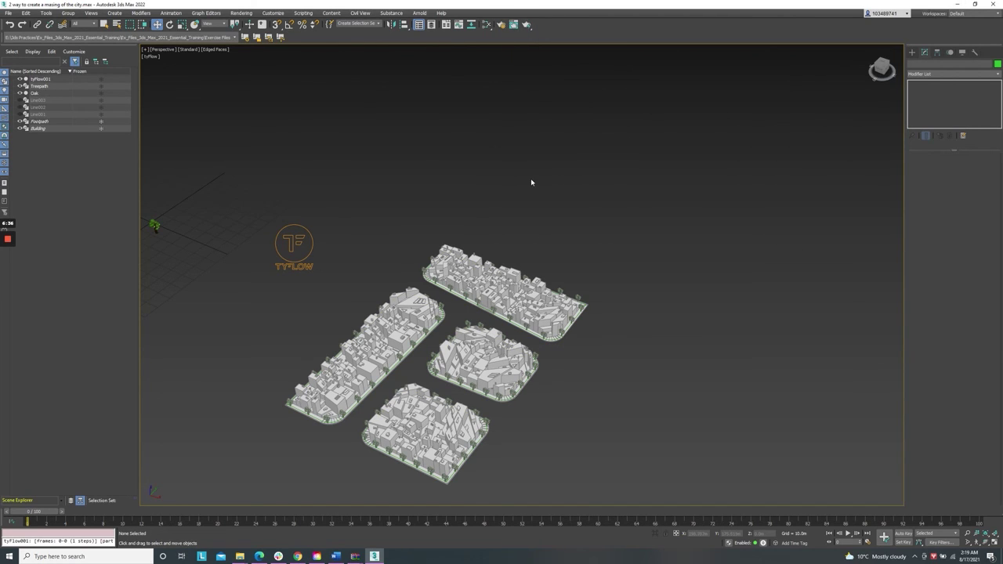